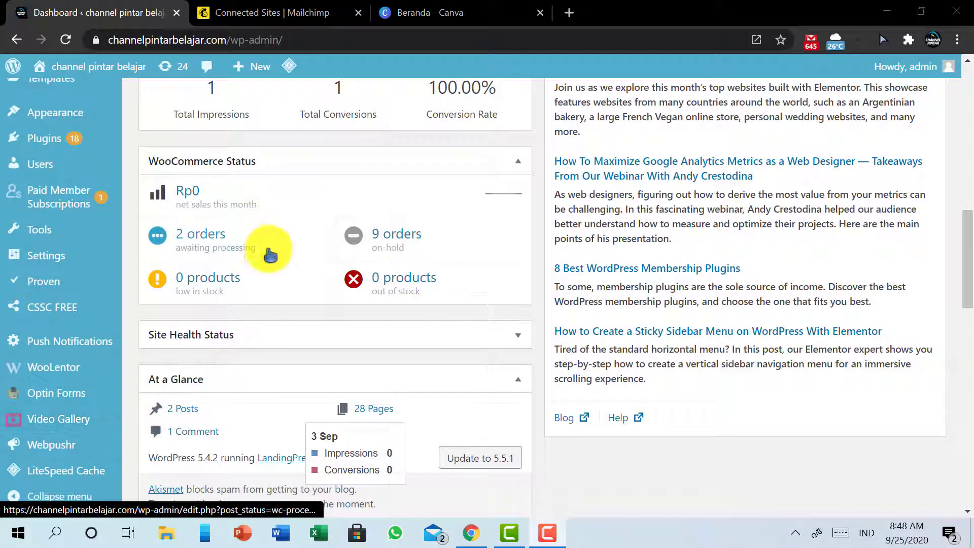
left_click(520, 337)
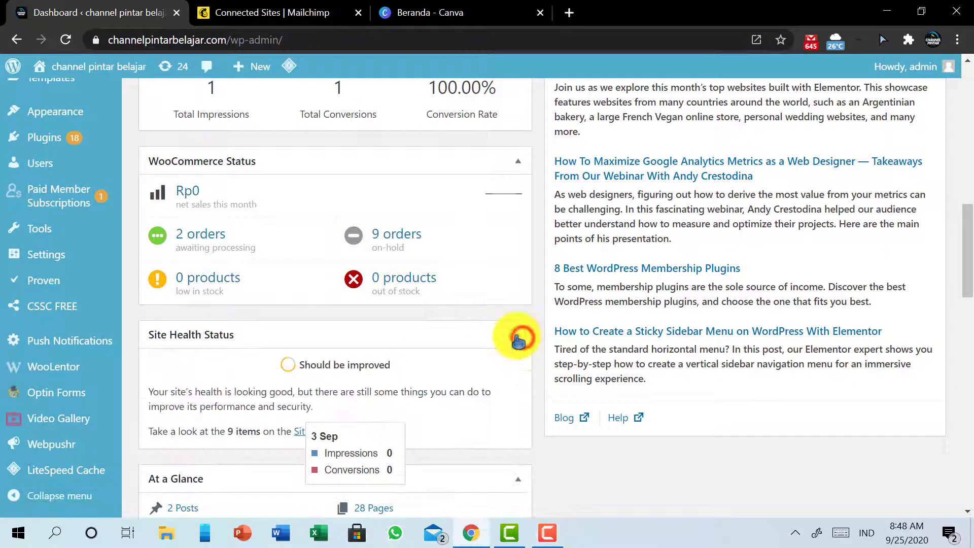
left_click(518, 332)
scroll(515, 335, "down", 1)
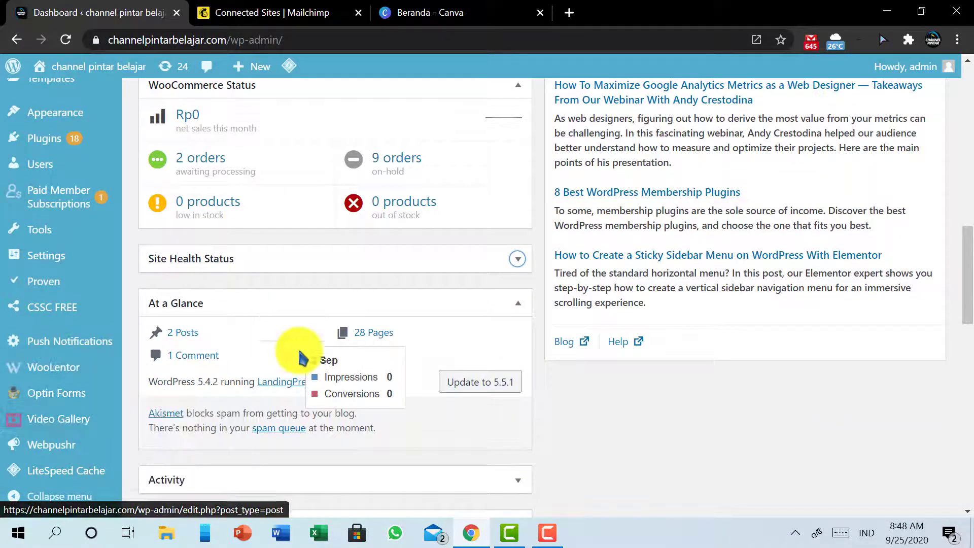
scroll(48, 324, "up", 2)
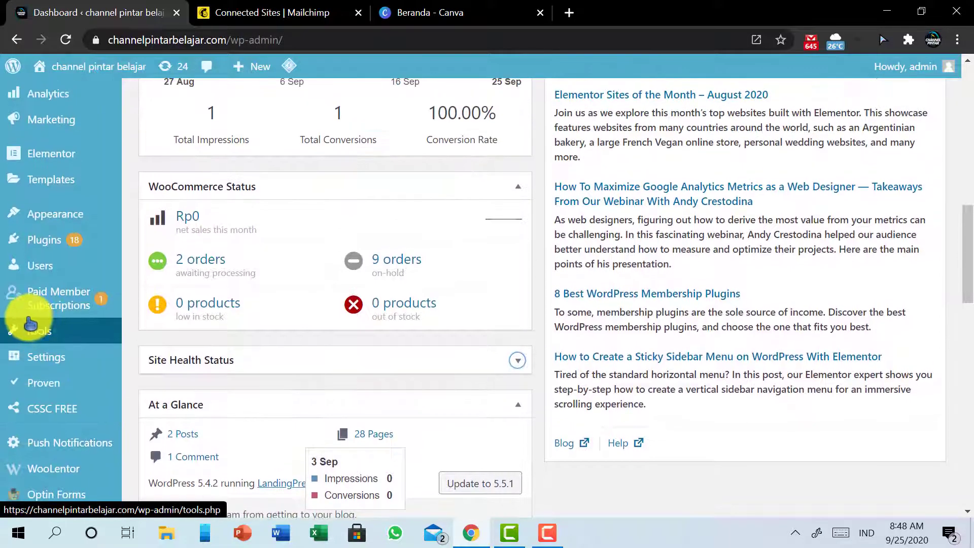
Step: Go to the page for adding new plugins and search it for "mailchimp"
mouse_move(88, 232)
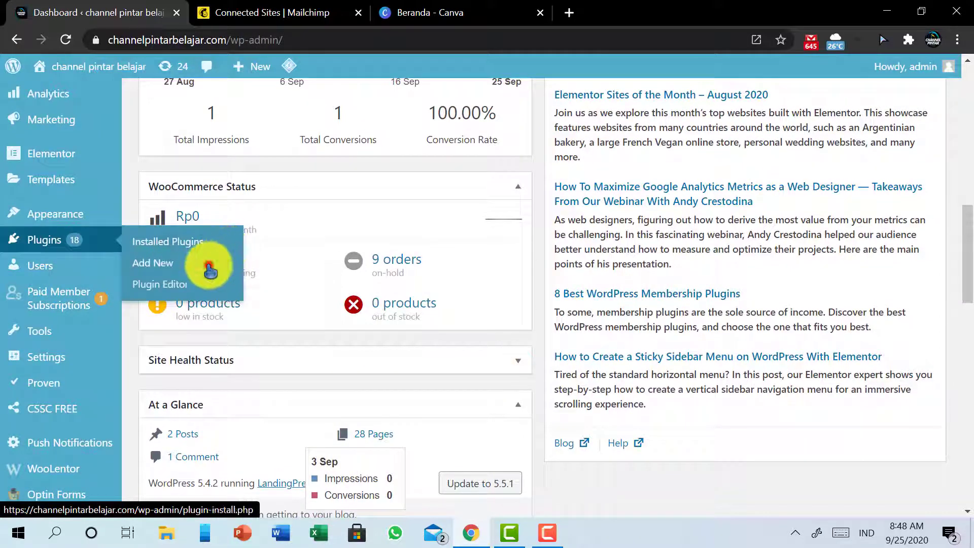
left_click(208, 267)
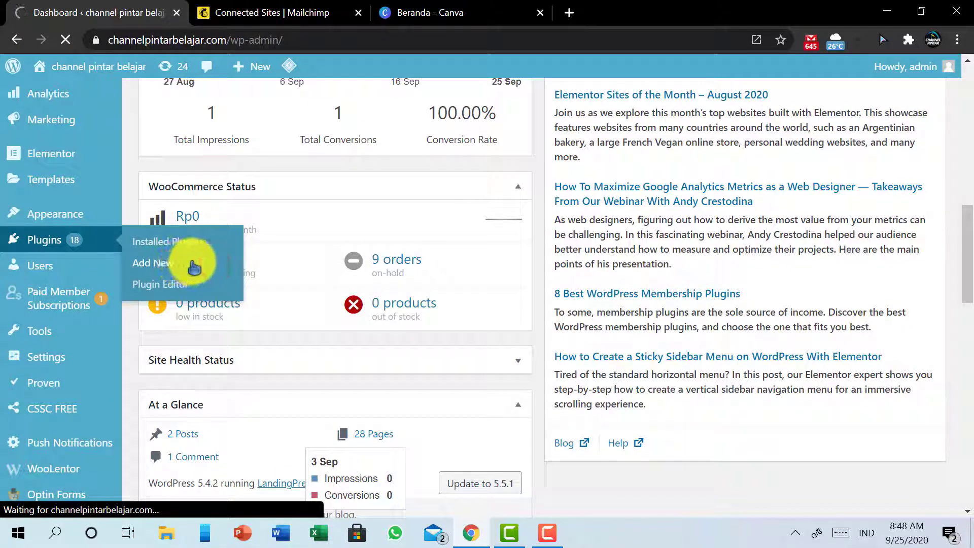
left_click(233, 13)
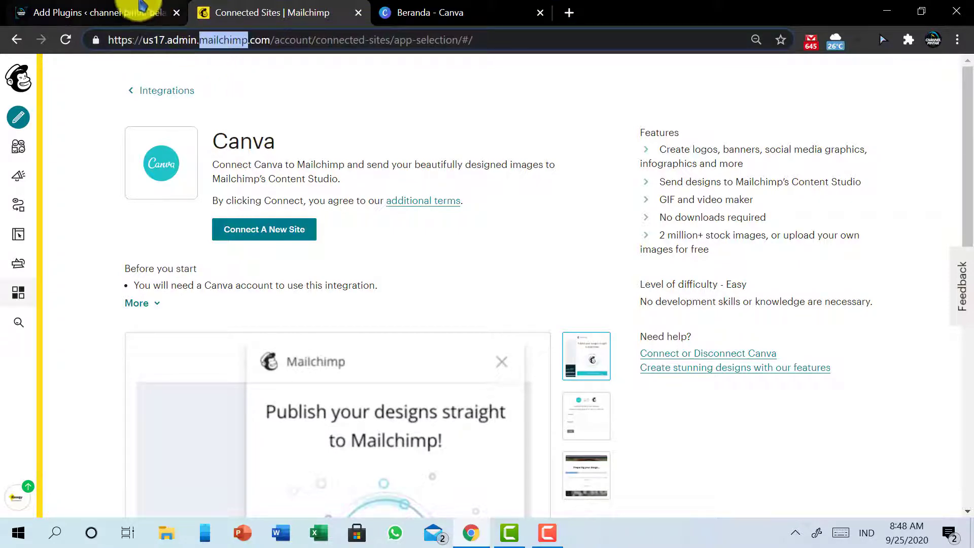
left_click(45, 7)
scroll(626, 359, "down", 2)
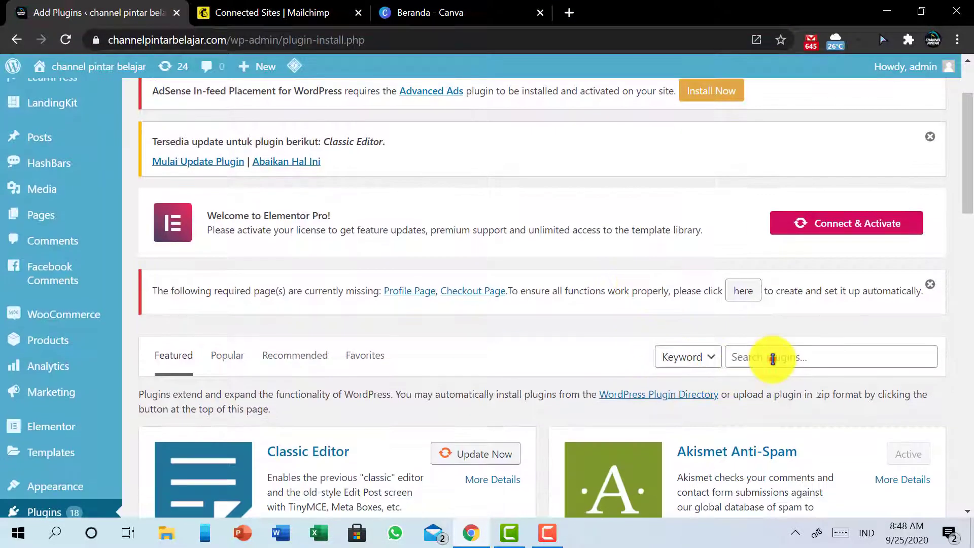
left_click(771, 356)
type("mailchimp")
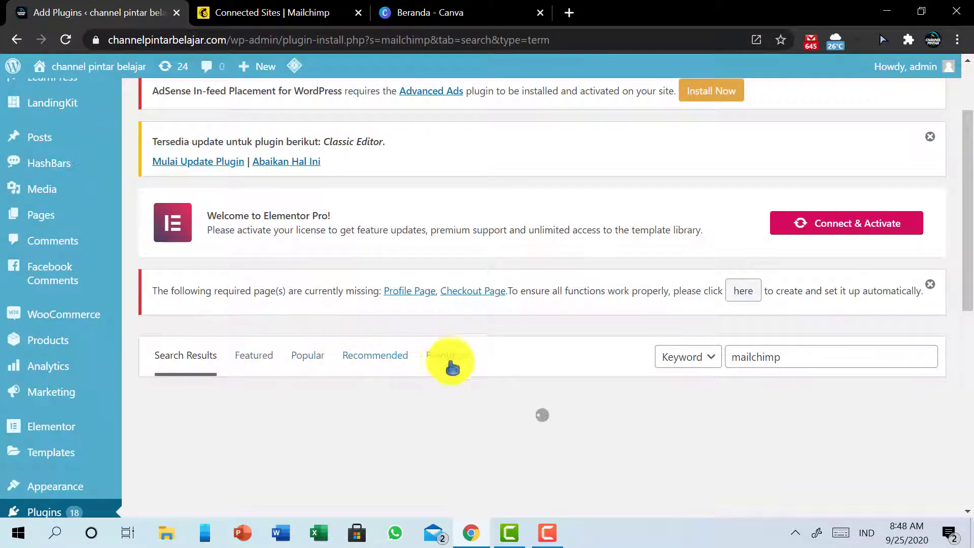
Step: Look through the plugin search results for MailChimp Forms by Optin Cat and check its installation status
scroll(475, 355, "down", 4)
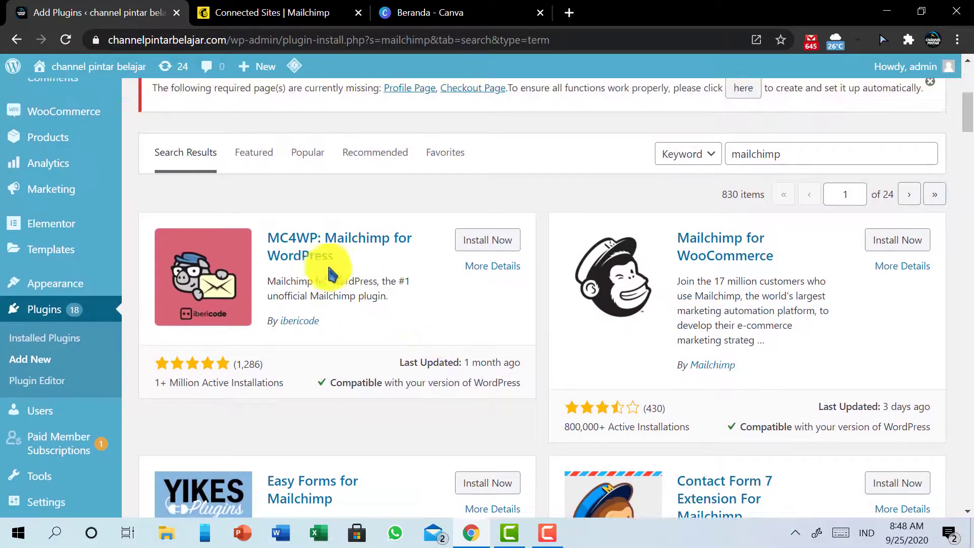
scroll(597, 342, "down", 8)
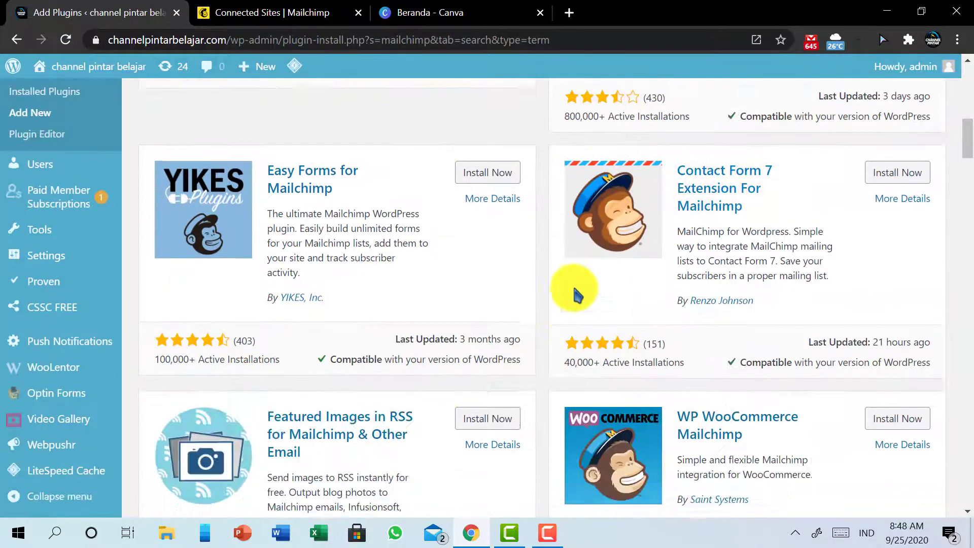
scroll(570, 283, "down", 8)
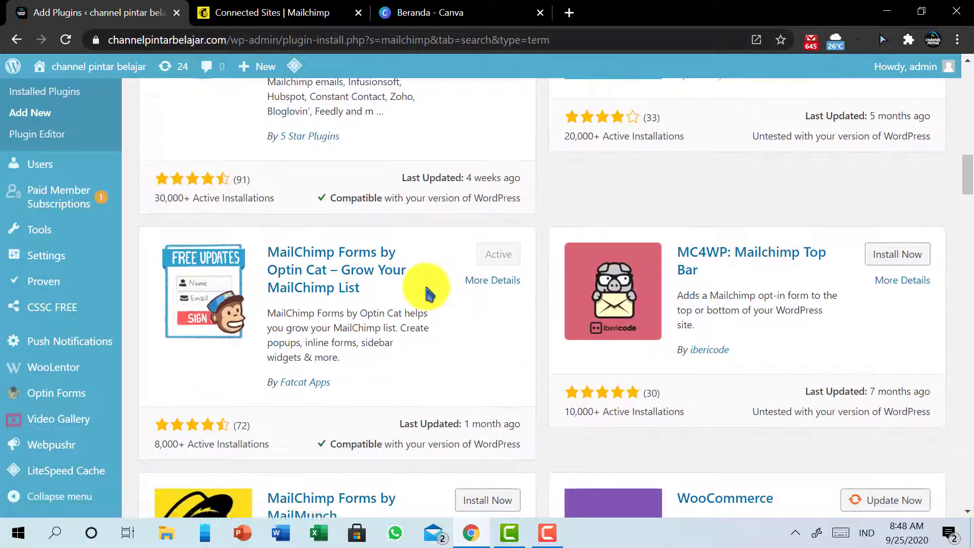
scroll(413, 258, "up", 1)
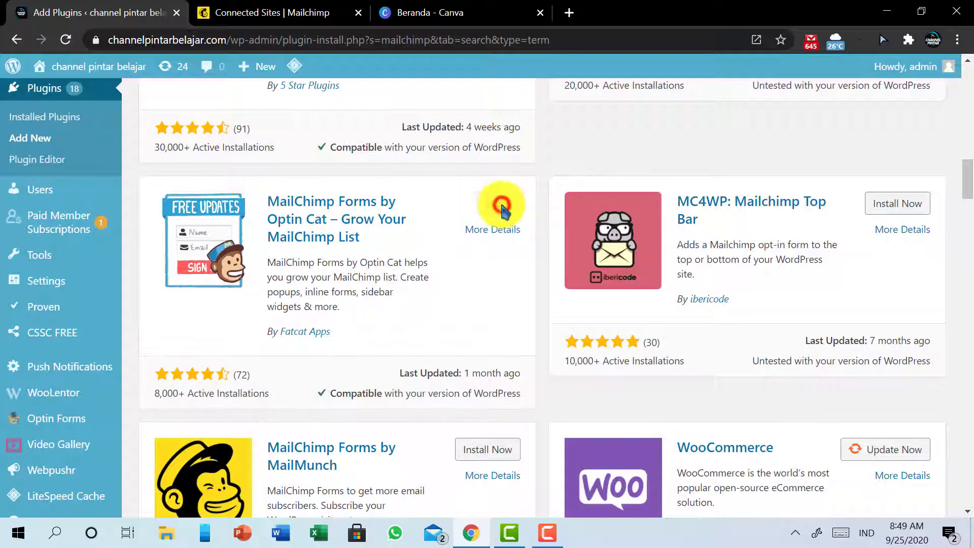
left_click(506, 211)
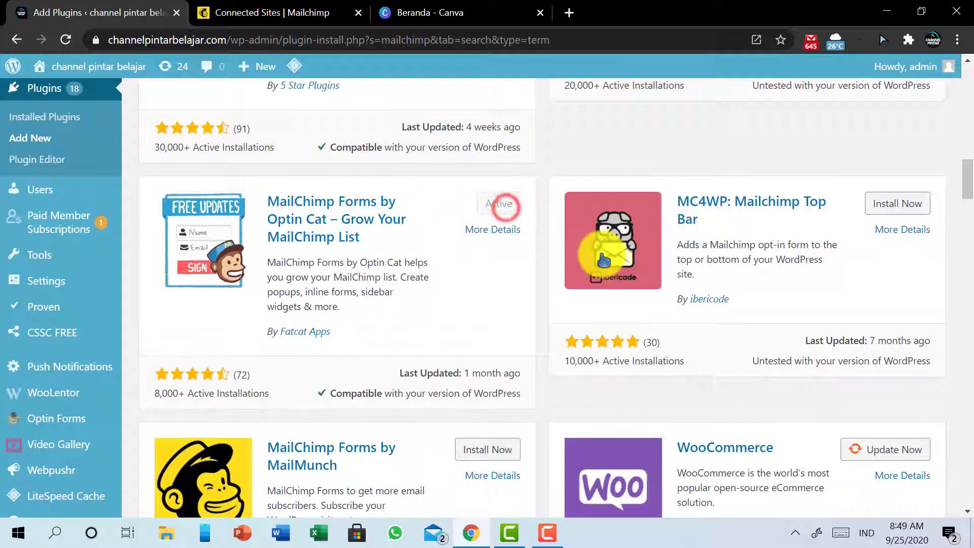
scroll(337, 484, "down", 2)
scroll(345, 401, "up", 1)
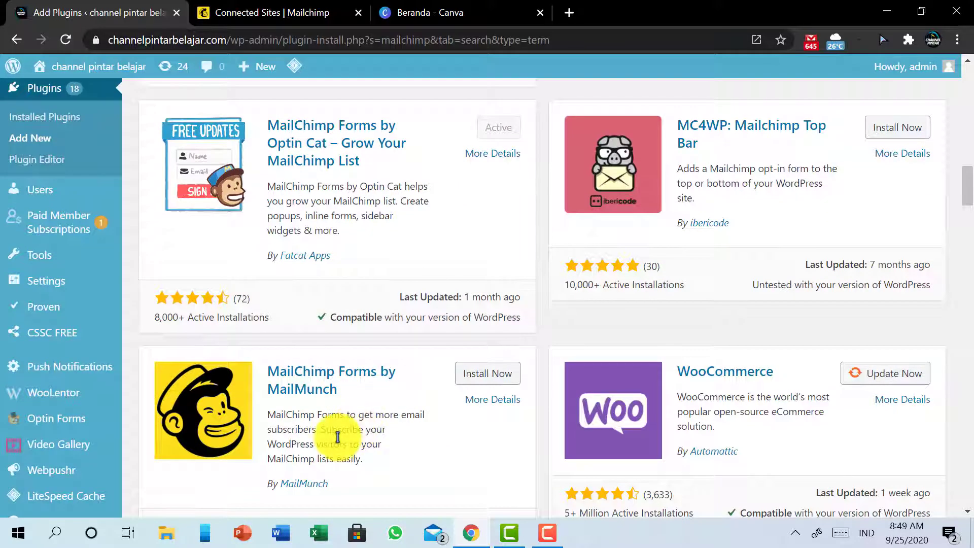
scroll(329, 441, "down", 1)
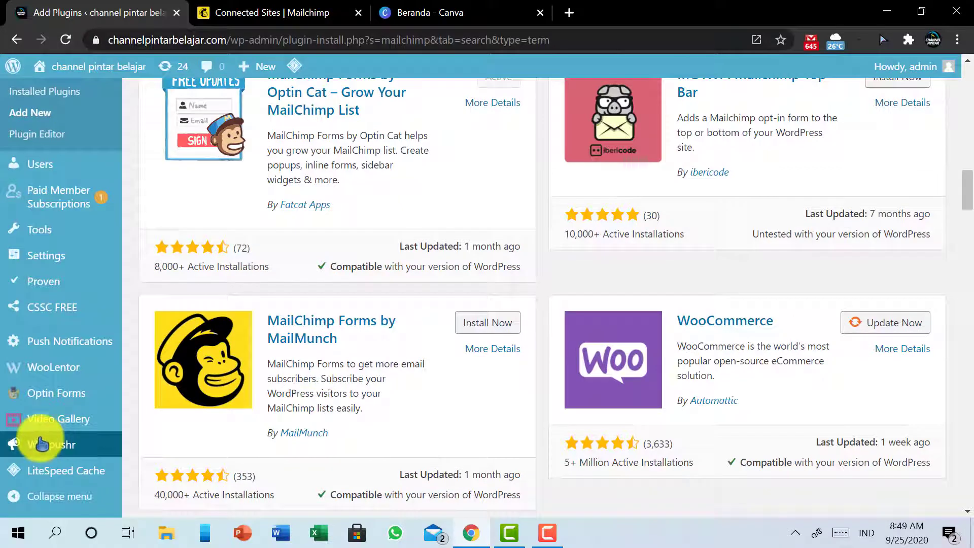
Step: Open the list of all Optin Forms and dismiss the closable notices above it
mouse_move(52, 399)
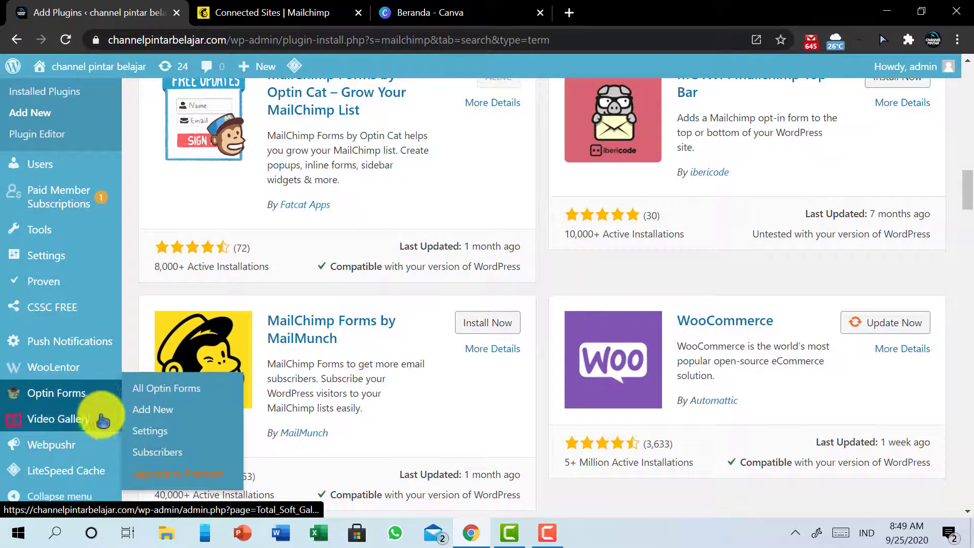
left_click(58, 403)
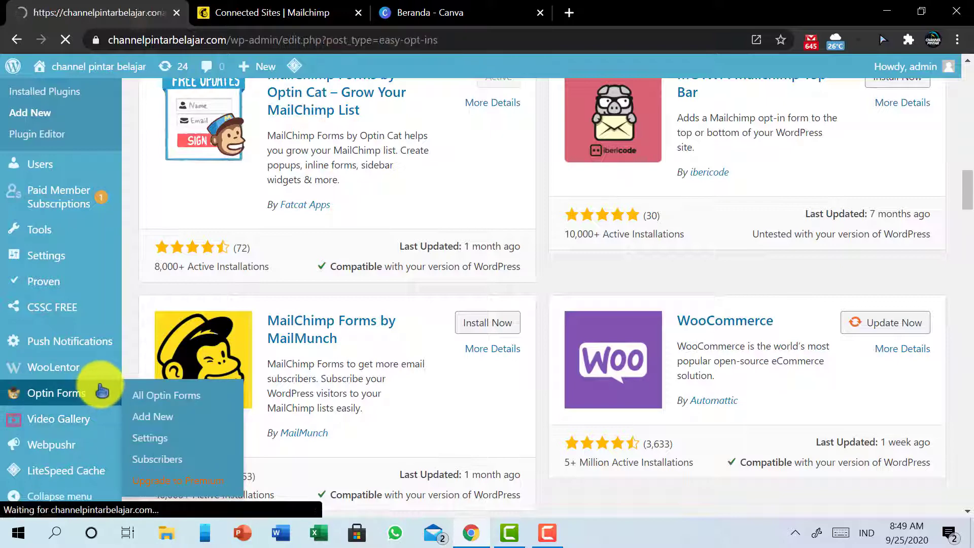
scroll(687, 252, "down", 2)
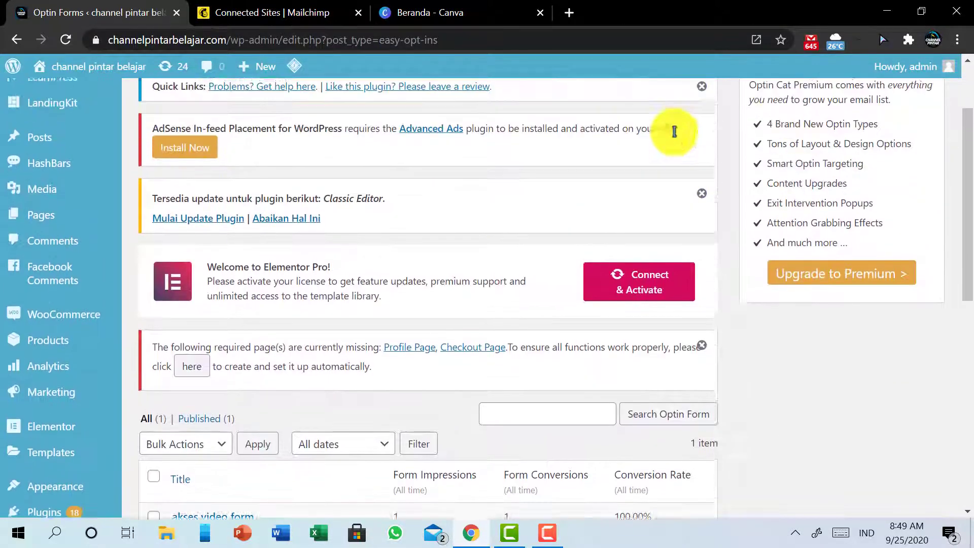
scroll(674, 131, "up", 1)
left_click(700, 136)
left_click(700, 202)
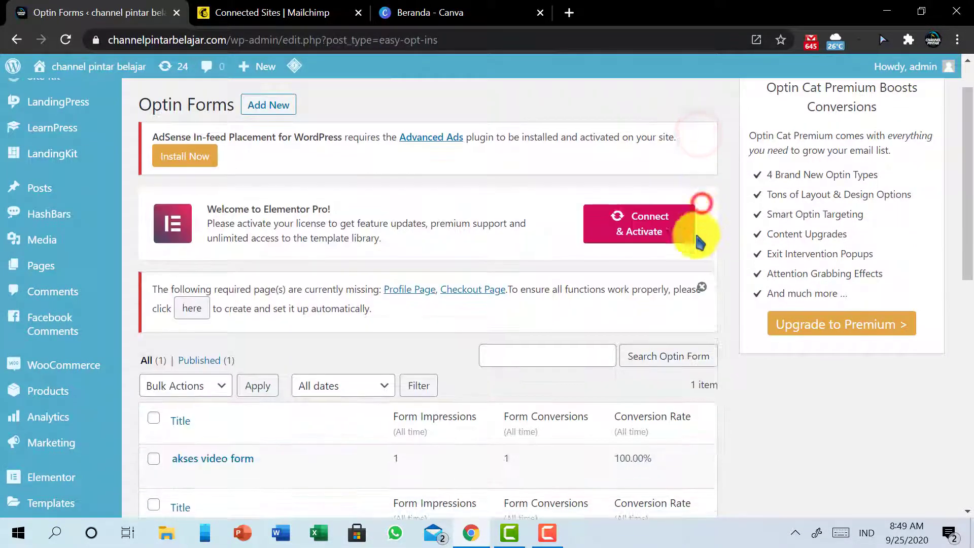
scroll(452, 417, "down", 3)
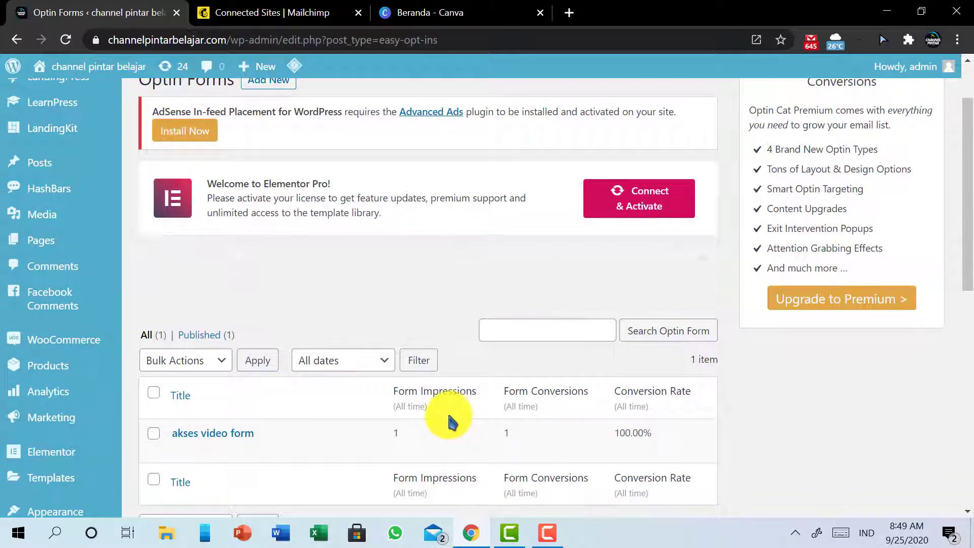
Step: Start adding a new optin form from the Optin Forms list
scroll(167, 261, "up", 1)
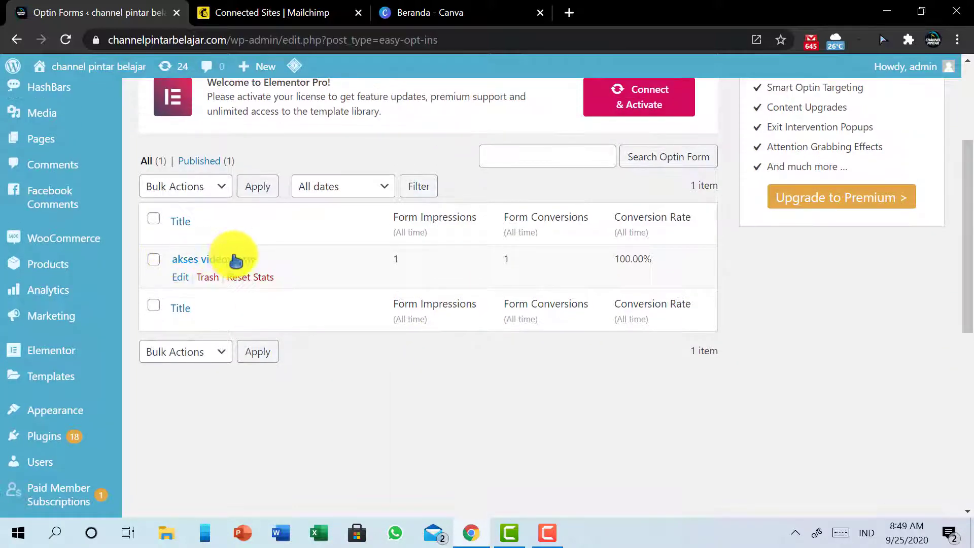
scroll(391, 304, "up", 4)
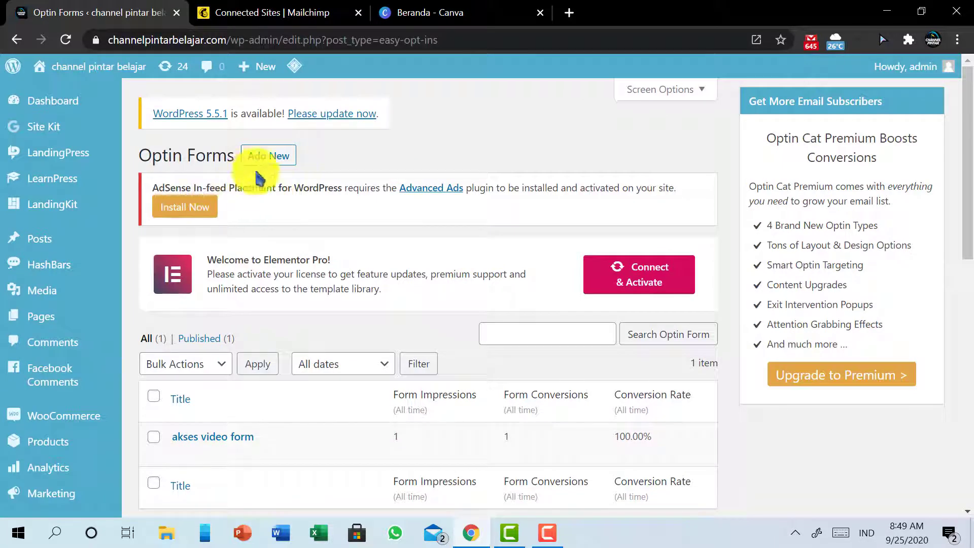
left_click(257, 155)
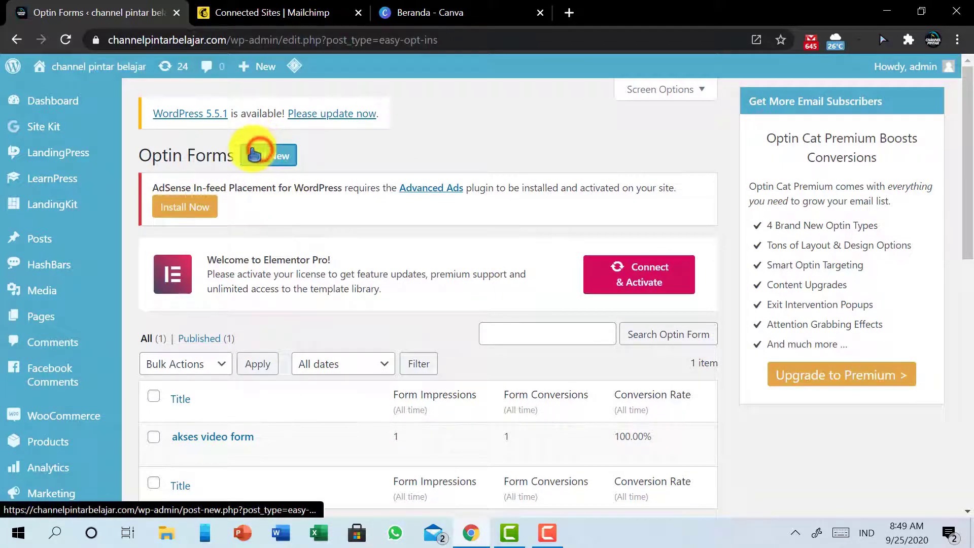
left_click_drag(631, 278, 553, 303)
scroll(528, 324, "down", 4)
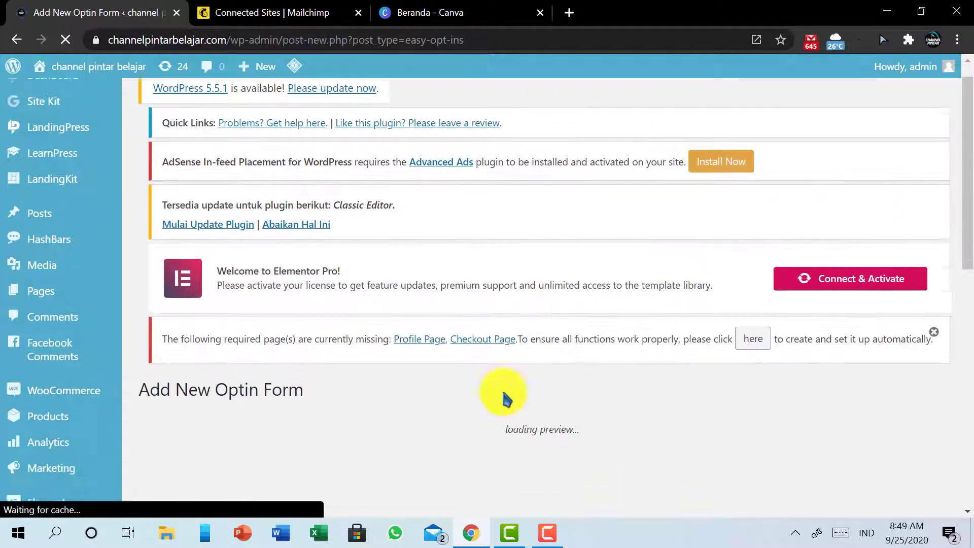
Step: Browse the popup layouts and select the Ribbon layout for the new optin form
scroll(543, 282, "down", 2)
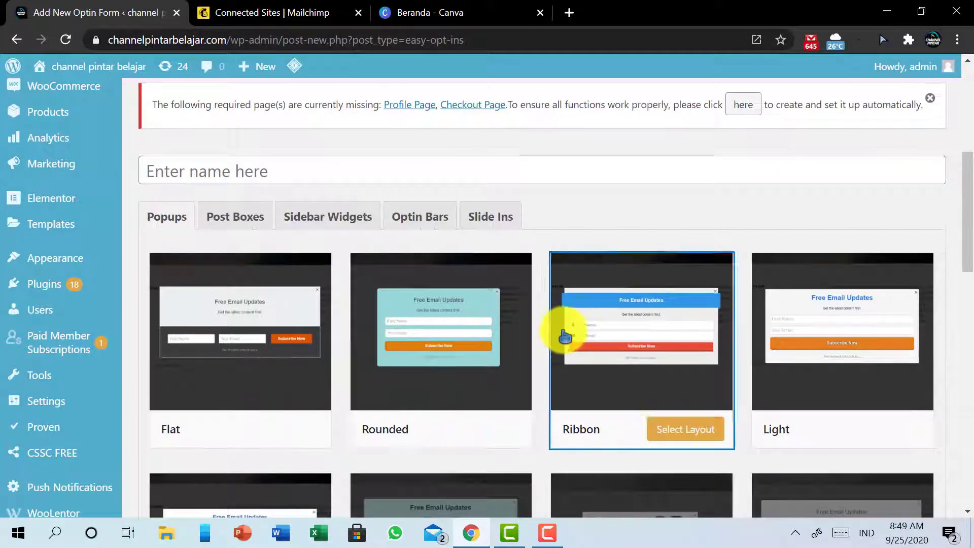
scroll(690, 336, "down", 2)
scroll(359, 319, "up", 1)
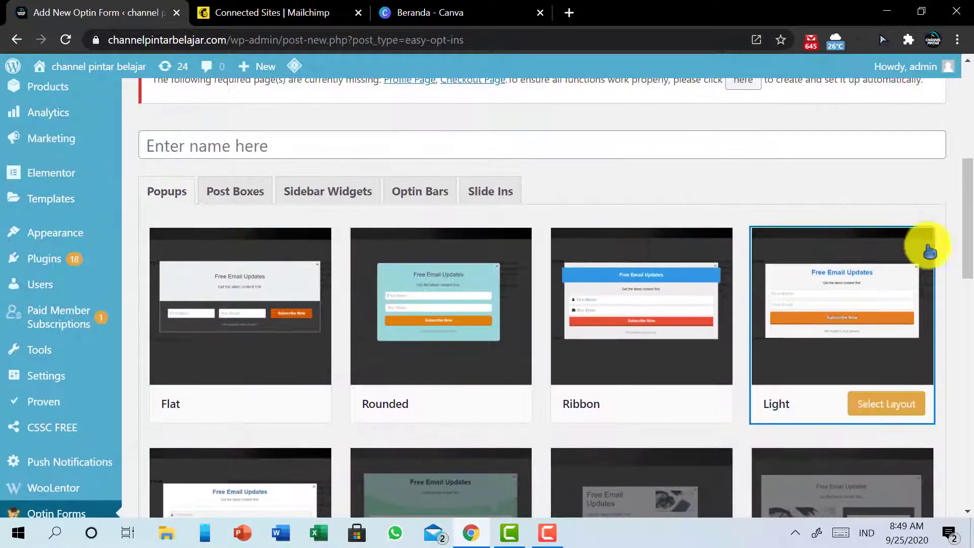
scroll(413, 387, "down", 3)
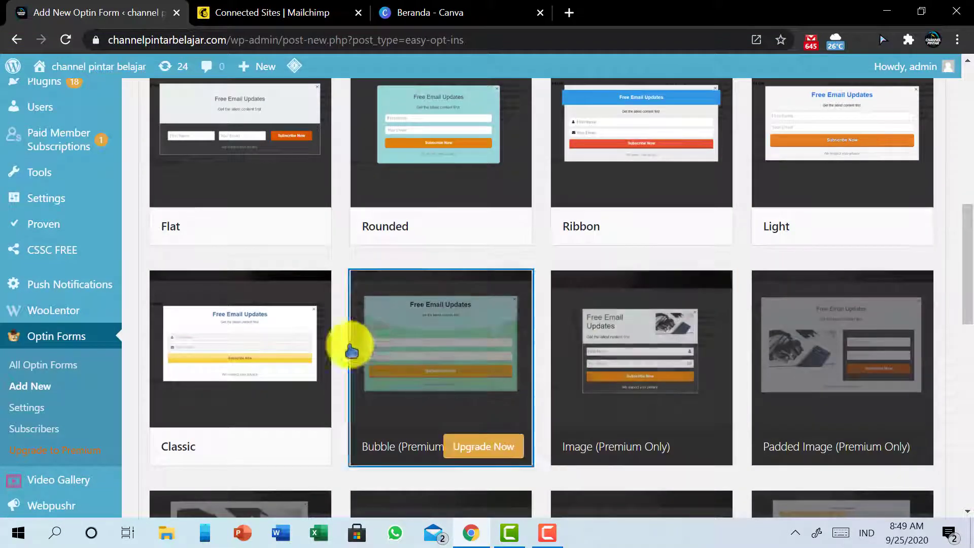
scroll(233, 254, "down", 3)
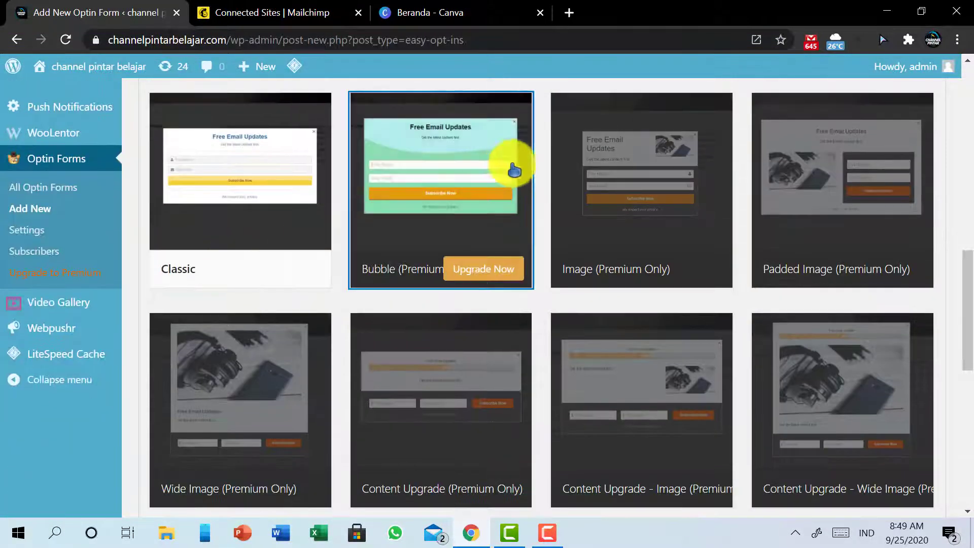
scroll(304, 265, "up", 4)
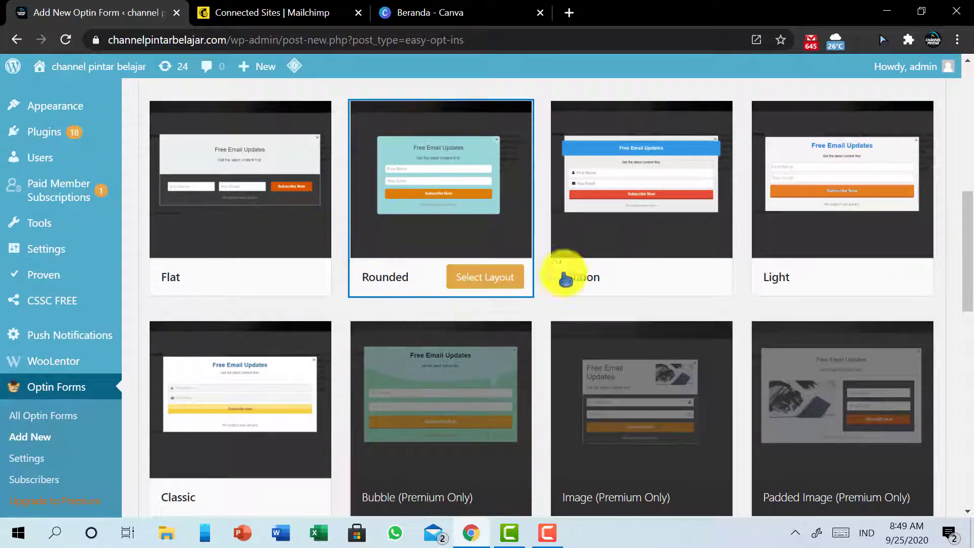
left_click(690, 277)
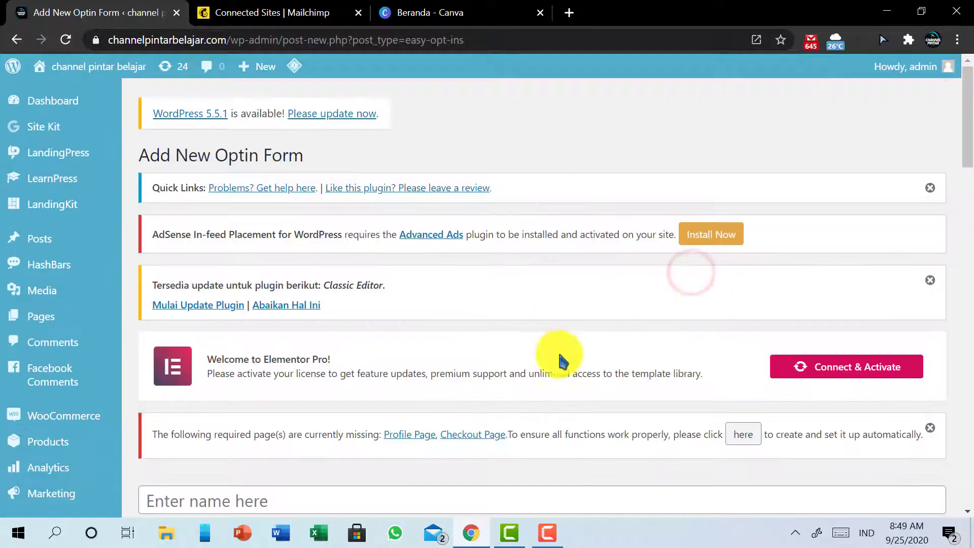
Step: Examine the form builder settings for the headline, the email input field and the Subscribe Now button of the Ribbon form
scroll(507, 365, "down", 3)
left_click(446, 322)
scroll(441, 335, "down", 2)
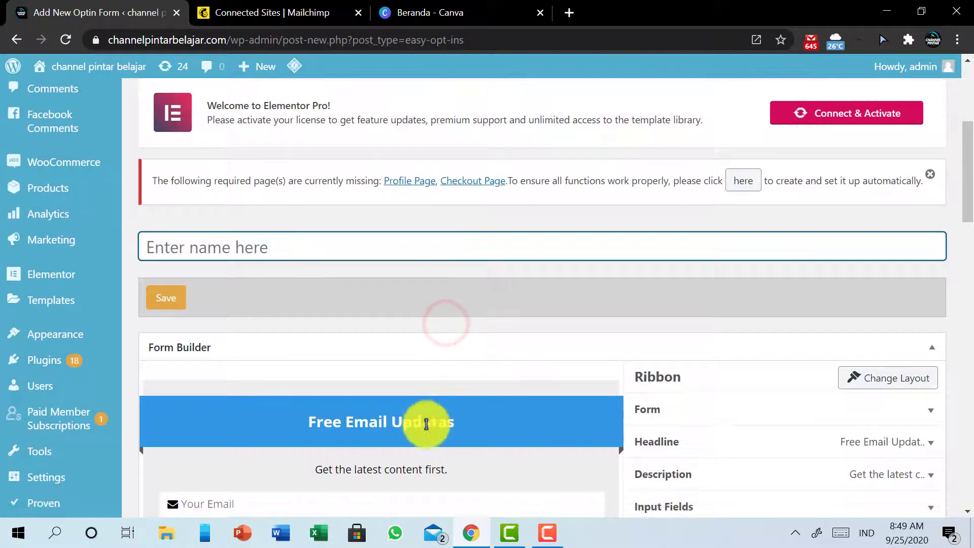
left_click(426, 424)
left_click(332, 378)
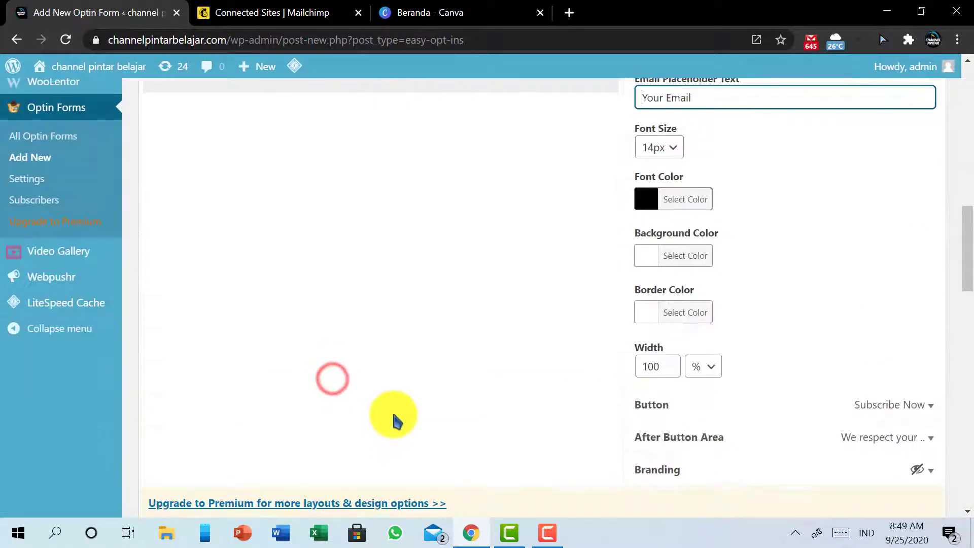
scroll(483, 322, "up", 5)
left_click(462, 300)
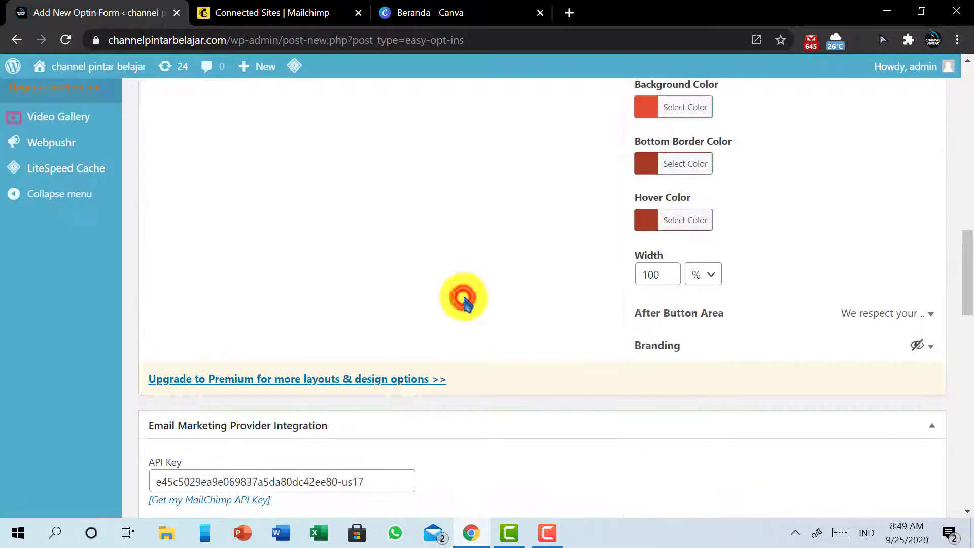
scroll(463, 302, "up", 6)
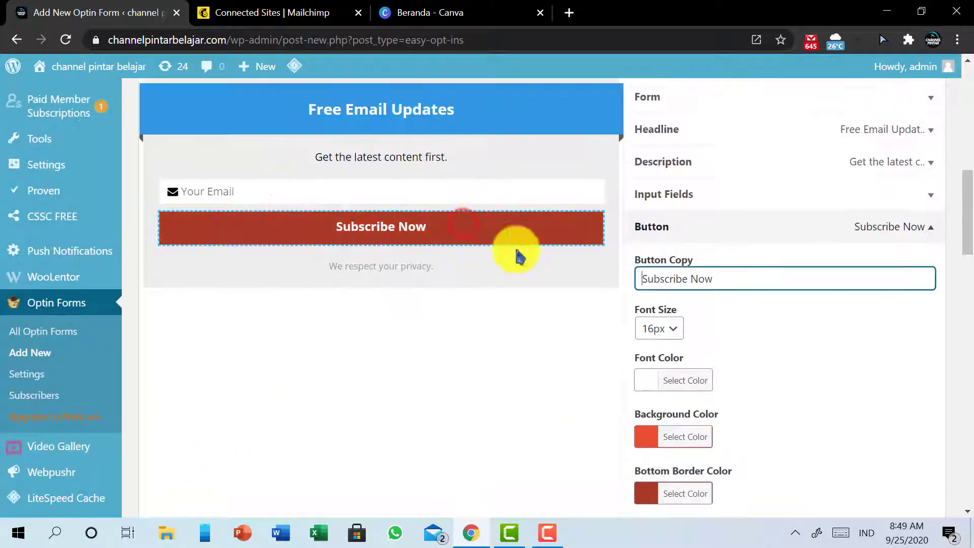
left_click(400, 197)
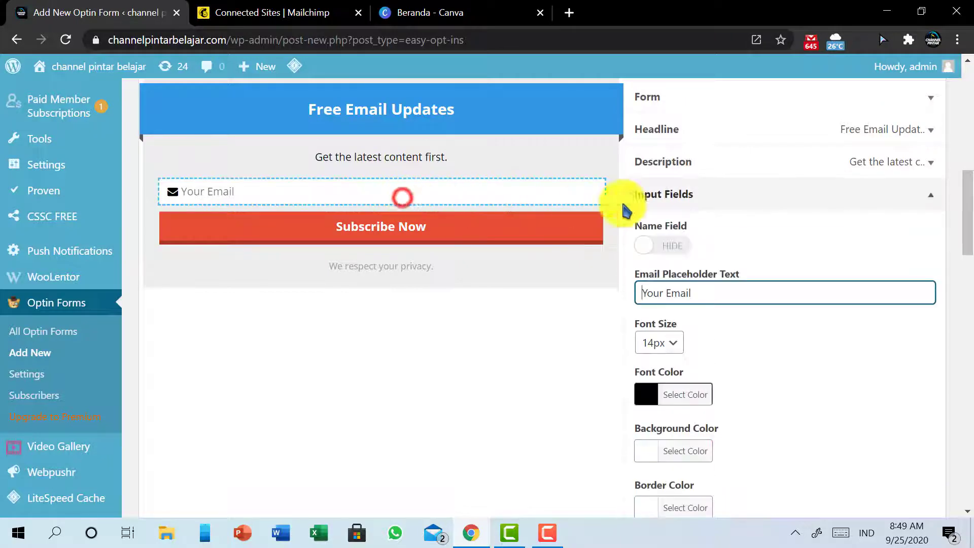
Step: Examine the Ribbon form's settings for the input fields, description, headline, form background color and form width
scroll(710, 208, "down", 4)
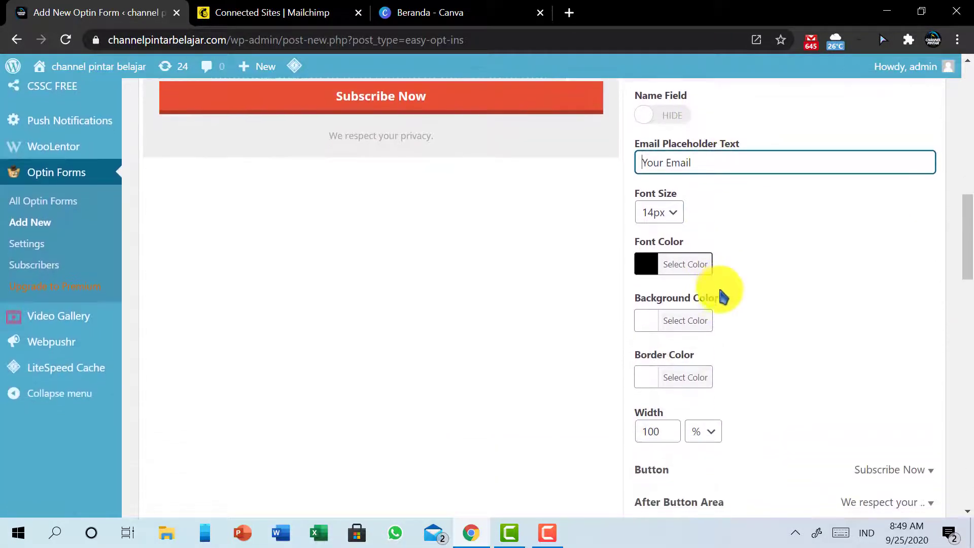
scroll(712, 284, "up", 4)
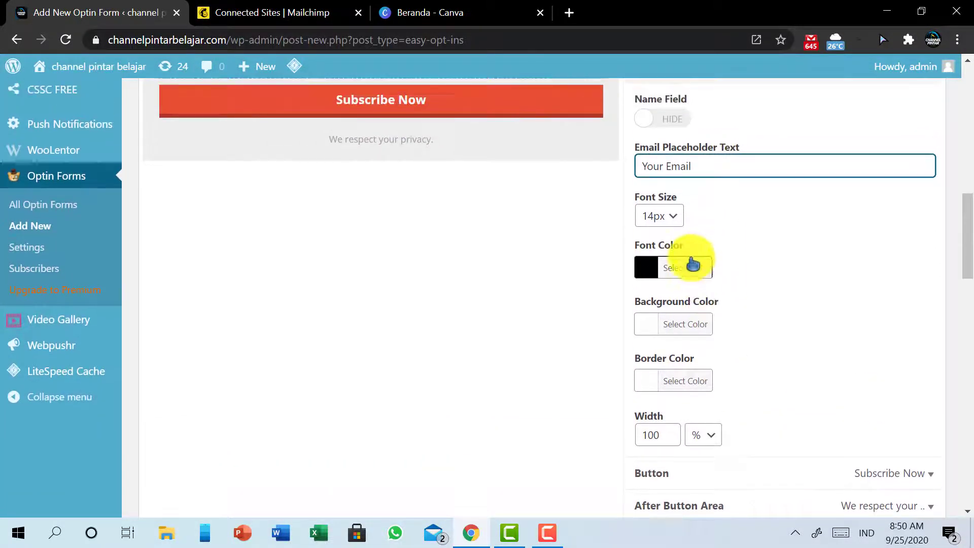
scroll(682, 253, "up", 3)
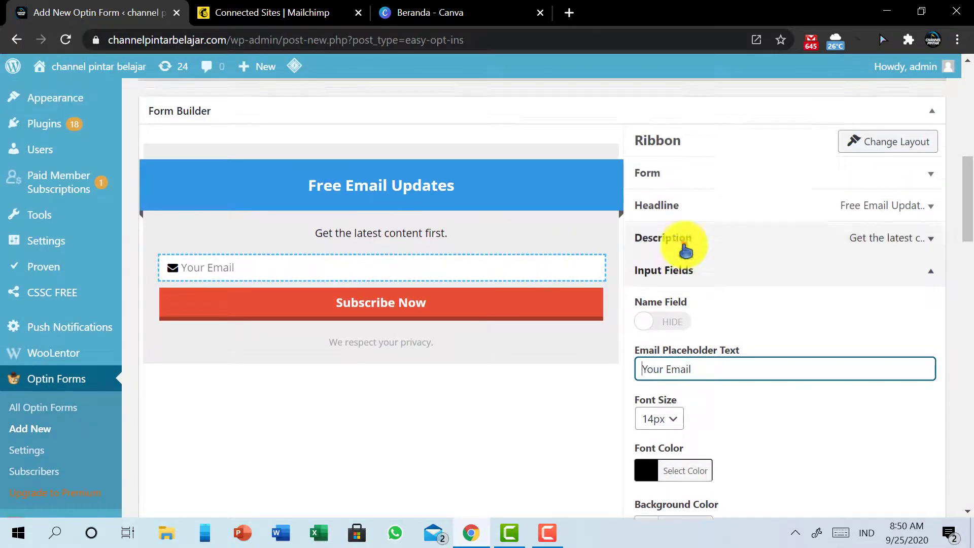
left_click(684, 238)
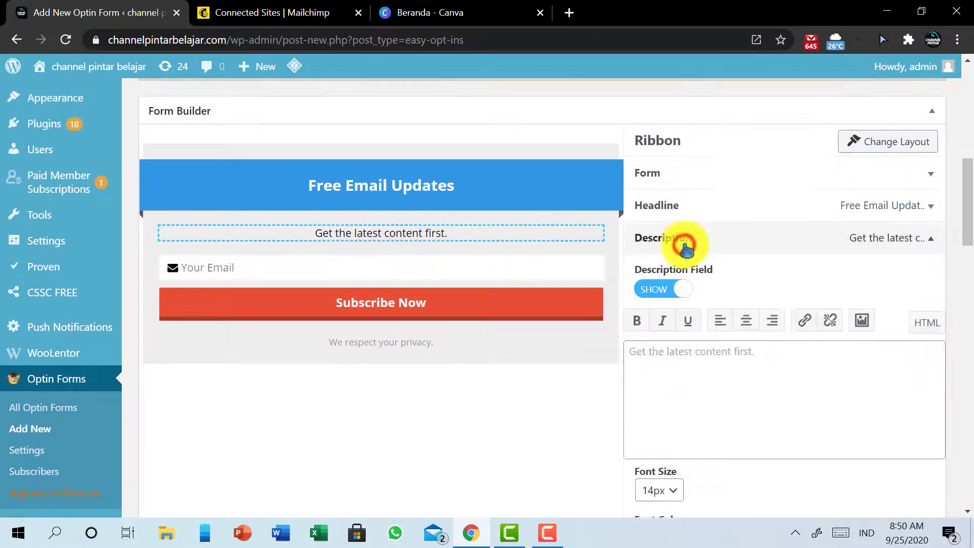
left_click(691, 216)
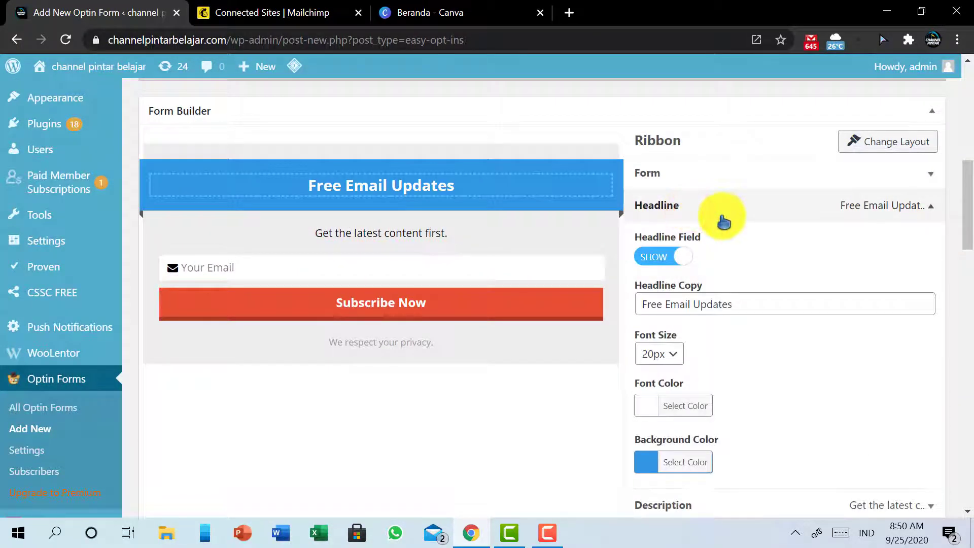
left_click(717, 170)
scroll(746, 264, "down", 2)
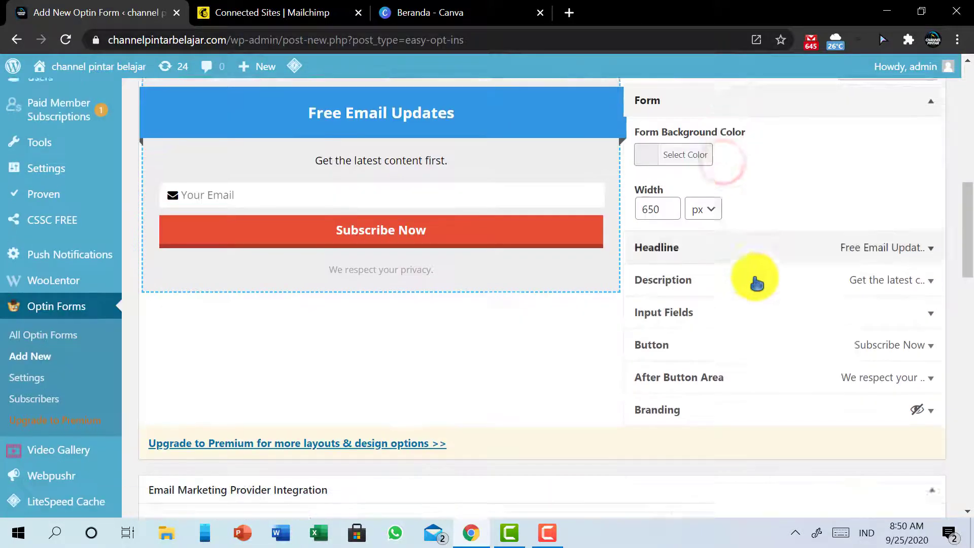
left_click(712, 250)
scroll(732, 306, "down", 2)
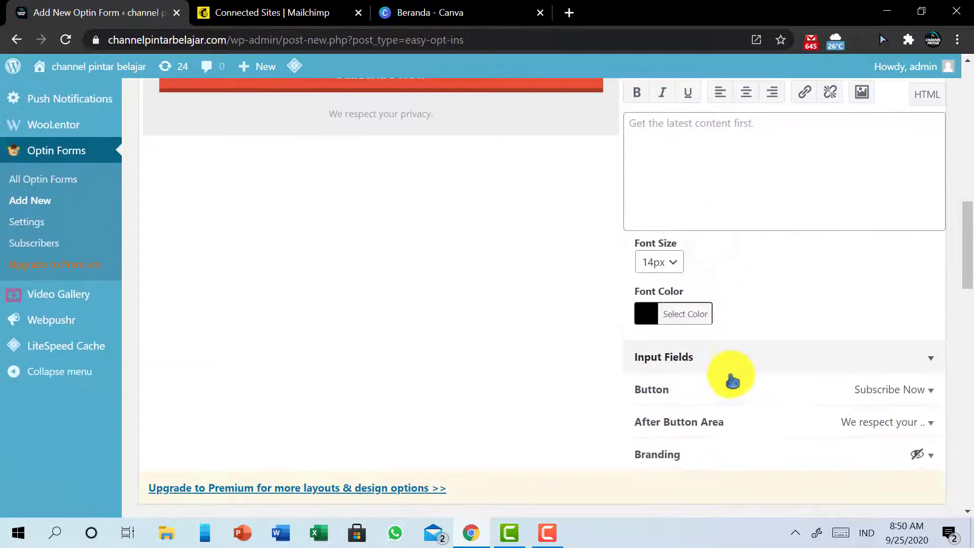
Step: Set the Subscribe Now button's background color to light blue
left_click(730, 383)
scroll(679, 275, "up", 2)
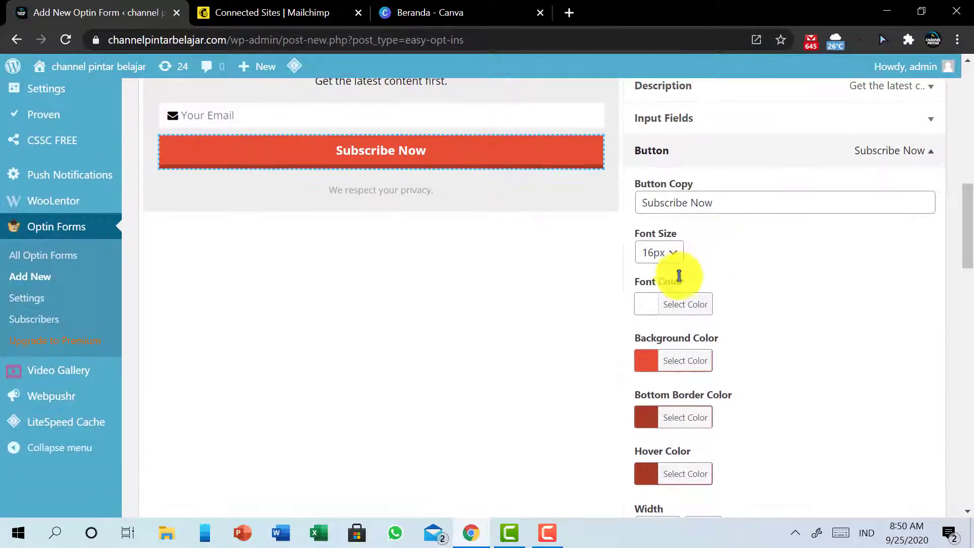
left_click(678, 303)
left_click(800, 255)
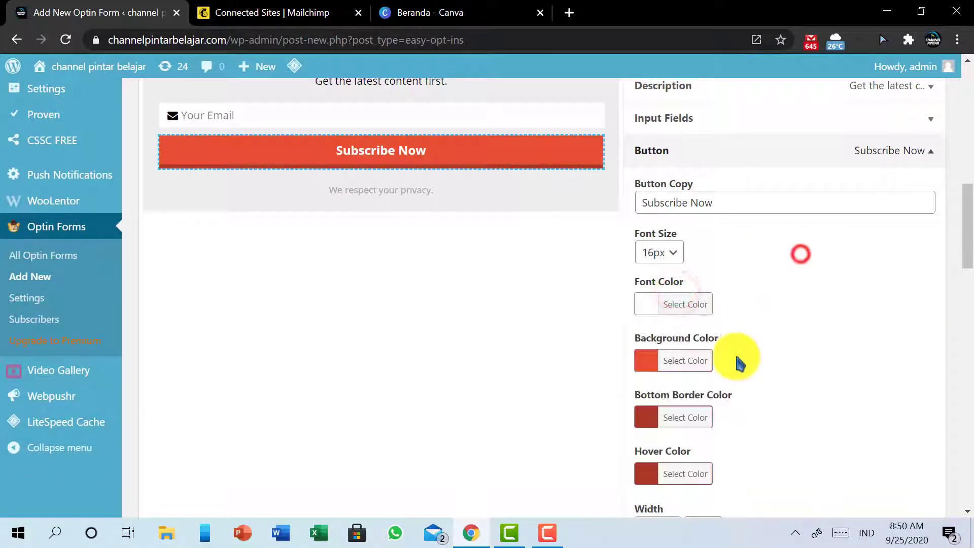
left_click(678, 361)
left_click_drag(684, 404, 756, 315)
scroll(709, 311, "down", 1)
left_click(684, 315)
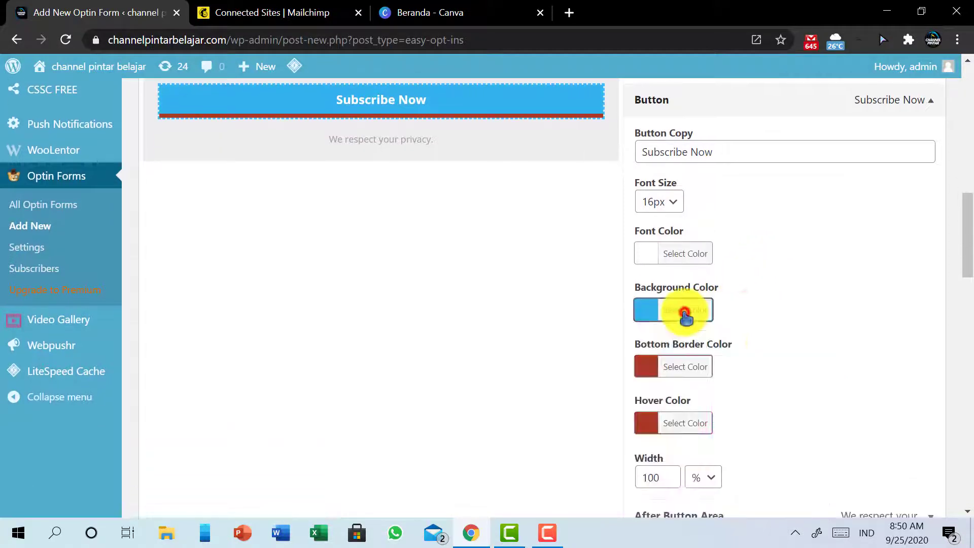
Step: Set the Subscribe Now button's bottom border color to a blue slightly darker than its background
left_click(691, 369)
left_click(713, 406)
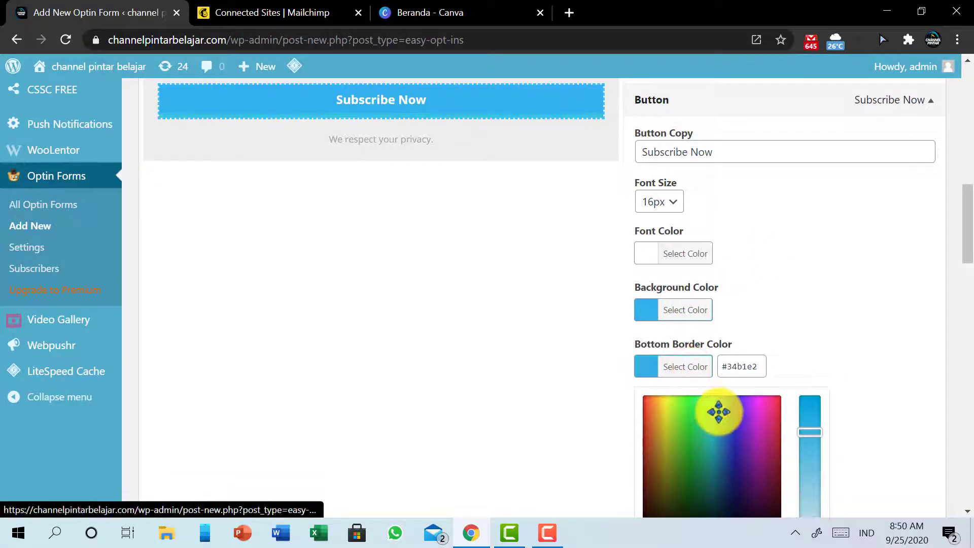
left_click_drag(718, 412, 722, 414)
left_click(828, 315)
scroll(811, 329, "down", 1)
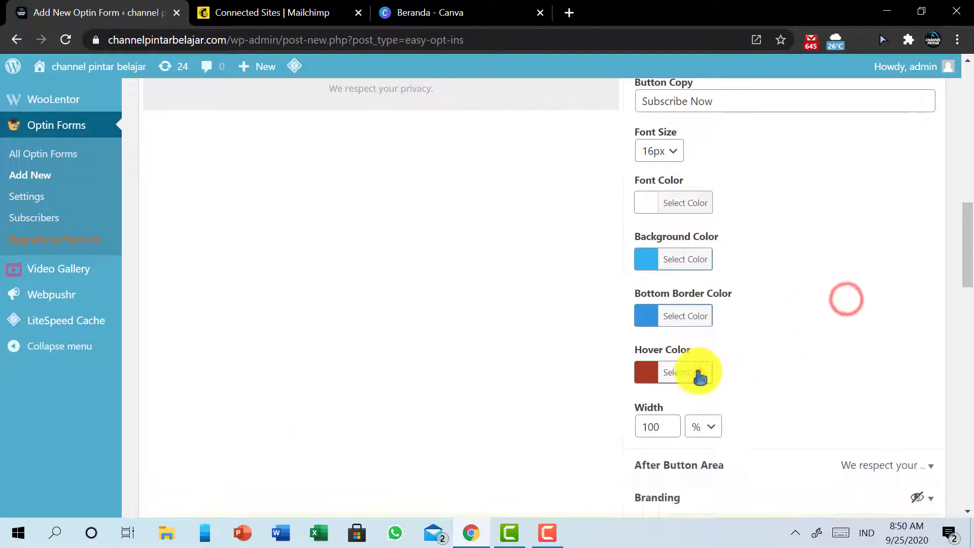
Step: Set the Subscribe Now button's hover color to a deep blue and check the hover effect in the form preview
left_click(692, 373)
left_click(721, 407)
left_click_drag(722, 408, 723, 406)
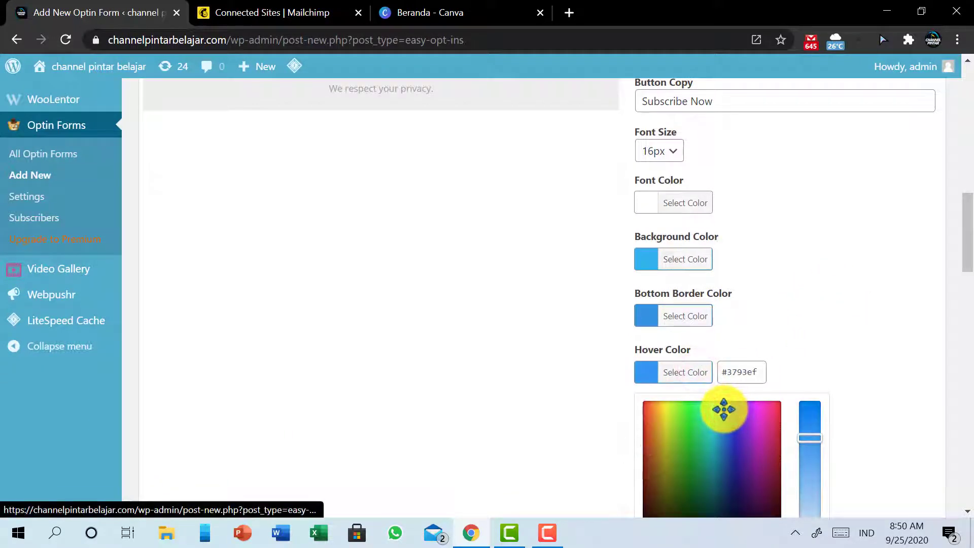
left_click(548, 317)
scroll(547, 320, "up", 4)
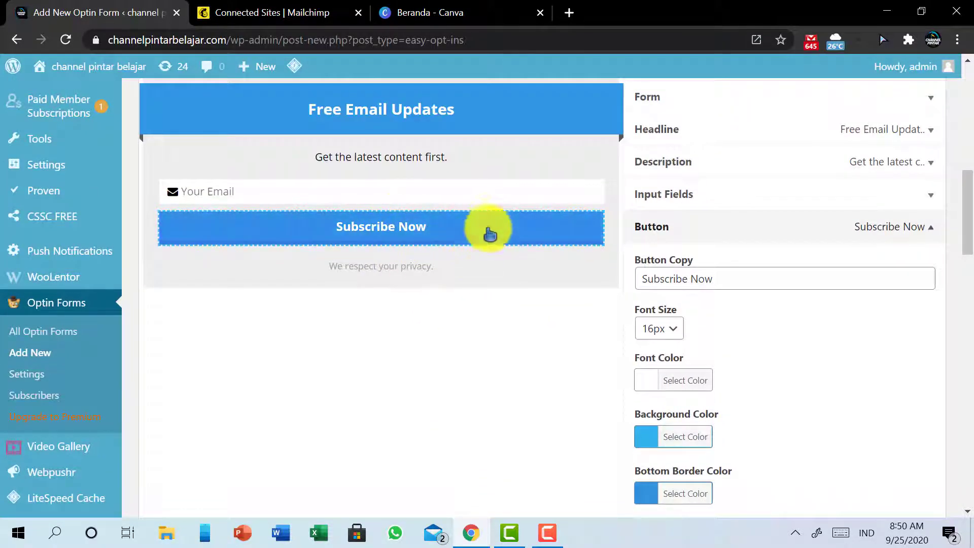
Step: Shorten the form's headline text to "Free Email"
left_click(420, 110)
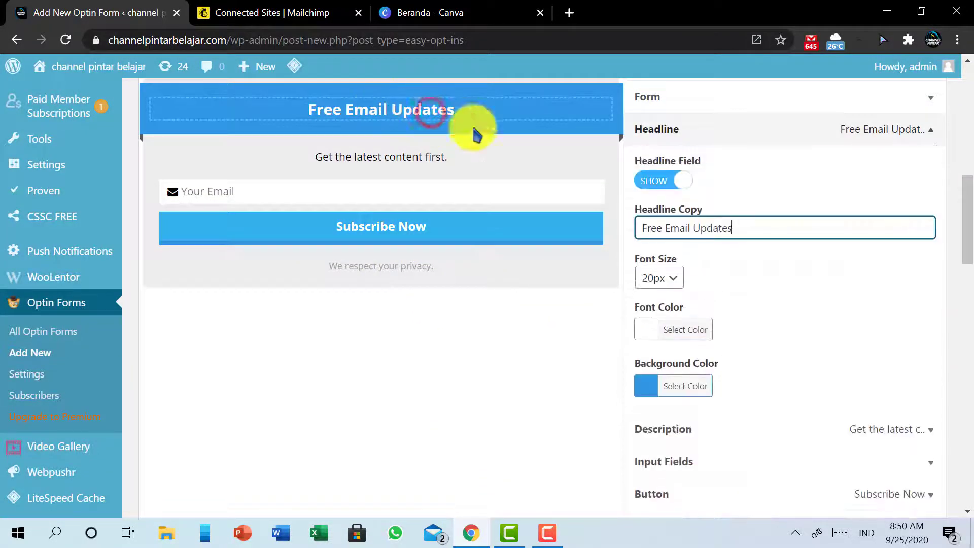
left_click_drag(695, 263, 662, 274)
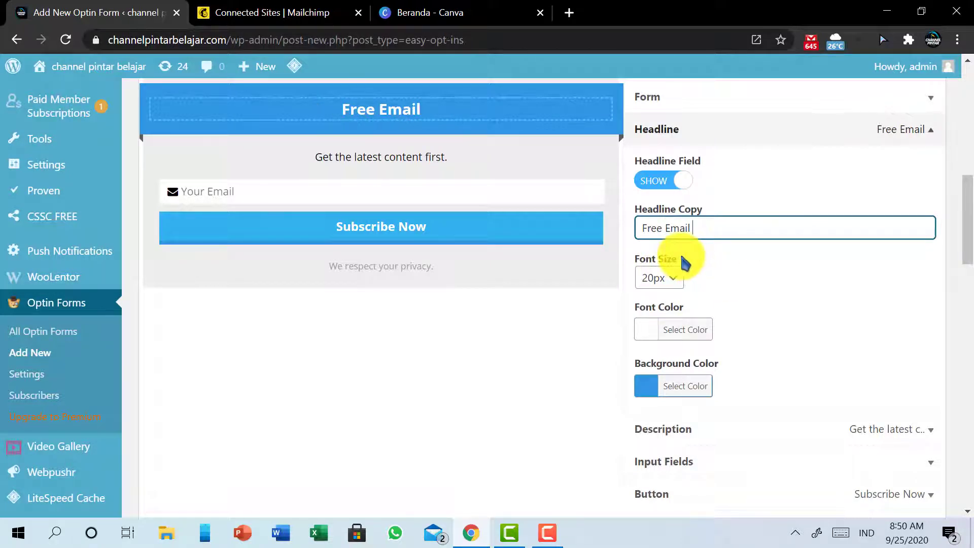
left_click(327, 179)
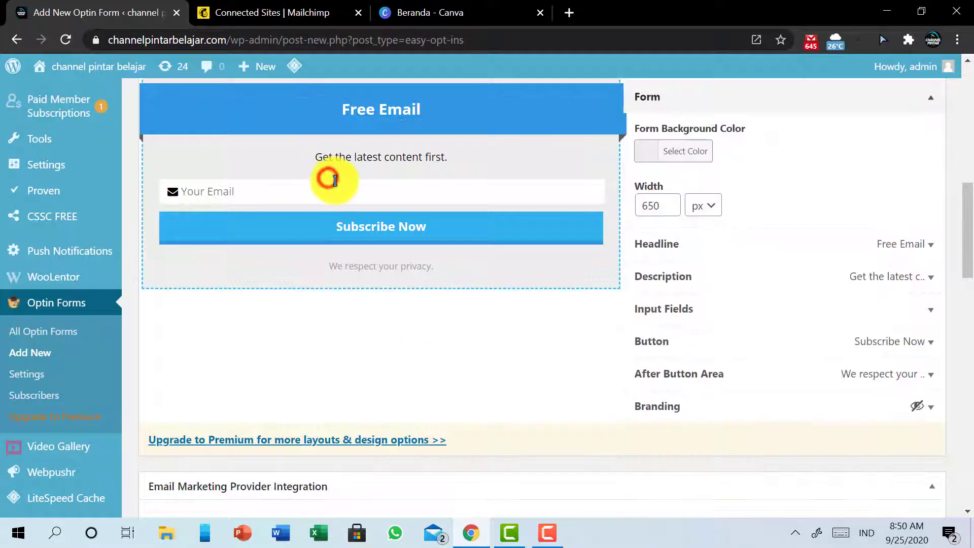
Step: Replace the form's description text with "test"
left_click(398, 153)
left_click(836, 294)
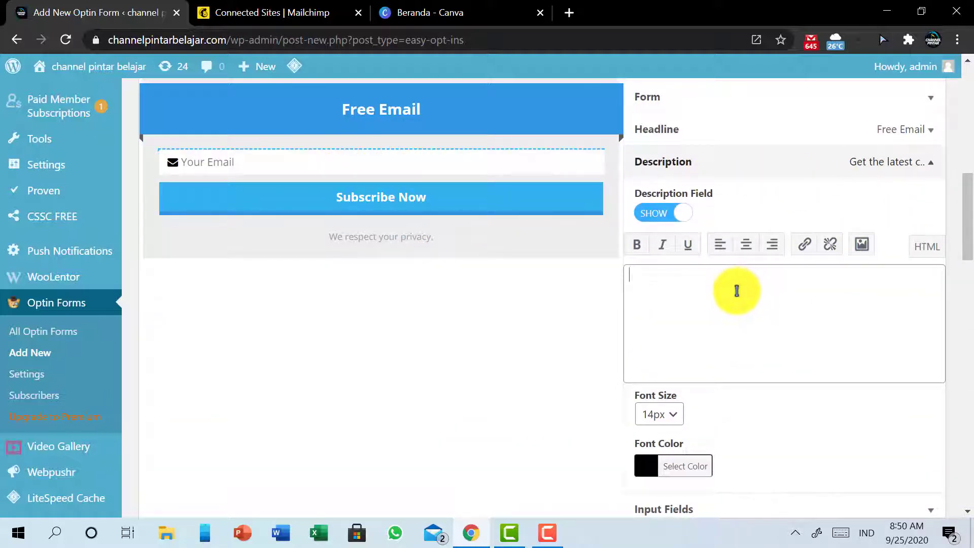
type("test")
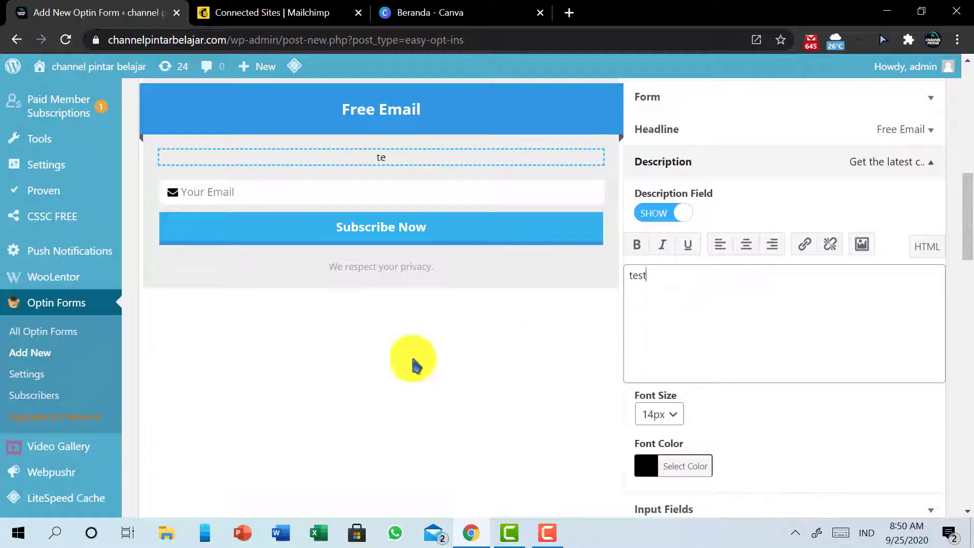
Step: Examine the settings for the privacy text below the button, the headline, the description and the input fields
left_click(385, 261)
left_click(382, 267)
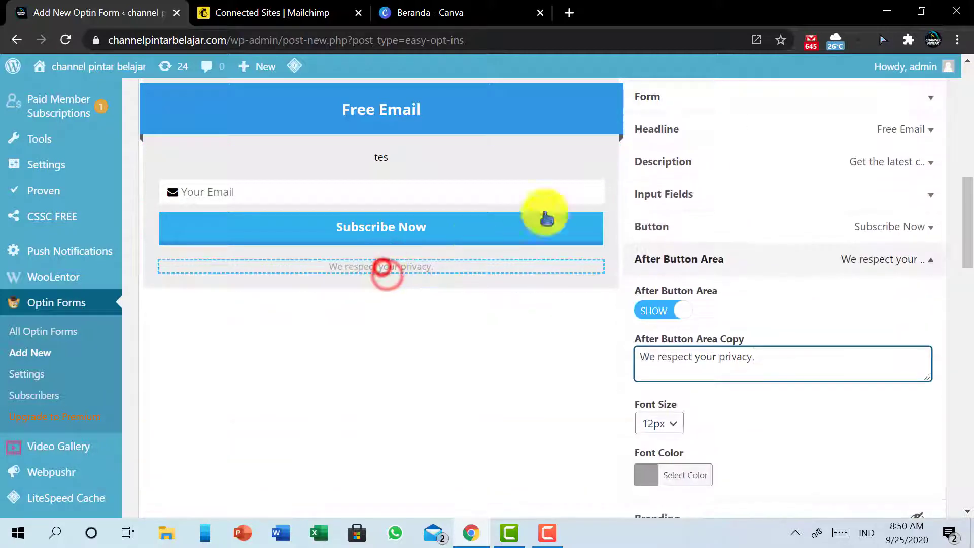
left_click(558, 167)
left_click(576, 103)
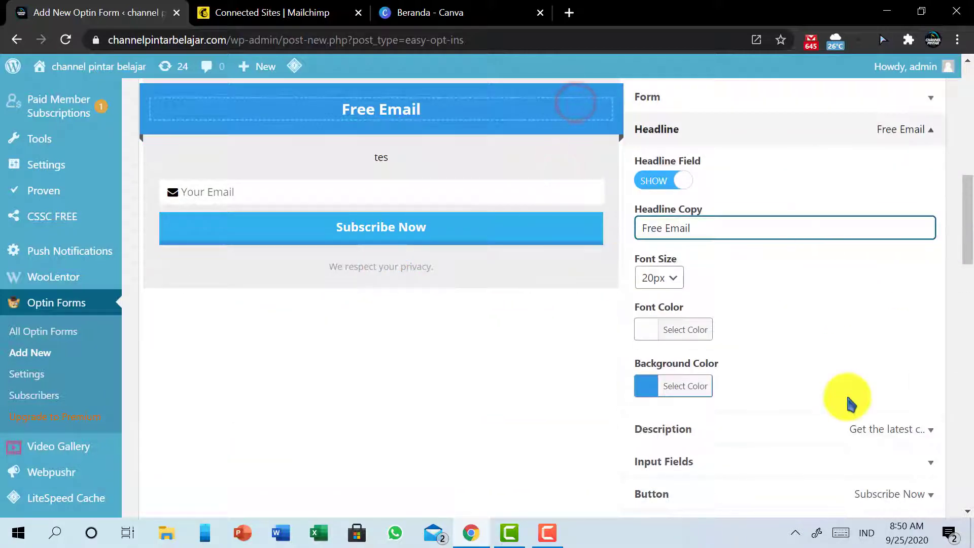
left_click(844, 422)
scroll(769, 418, "down", 3)
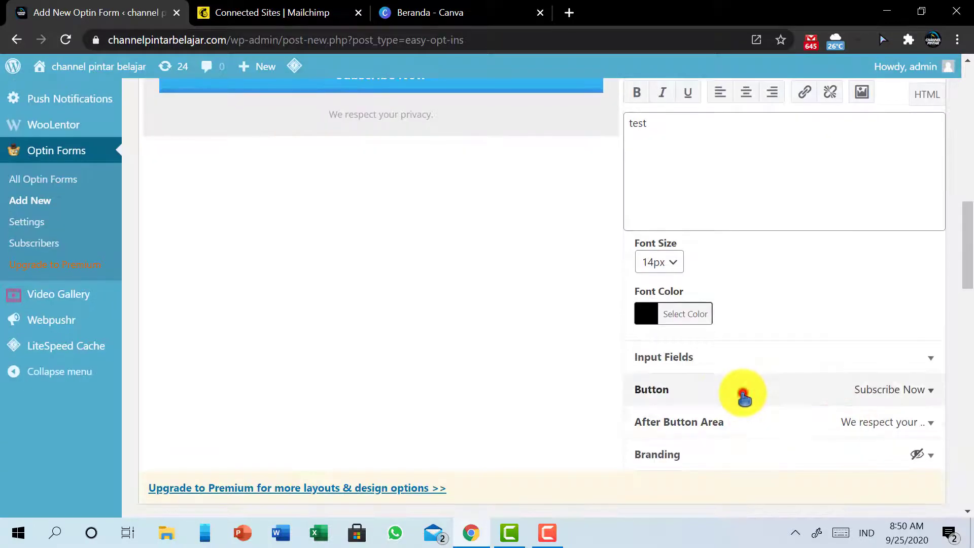
left_click(743, 392)
scroll(741, 321, "up", 3)
left_click(773, 193)
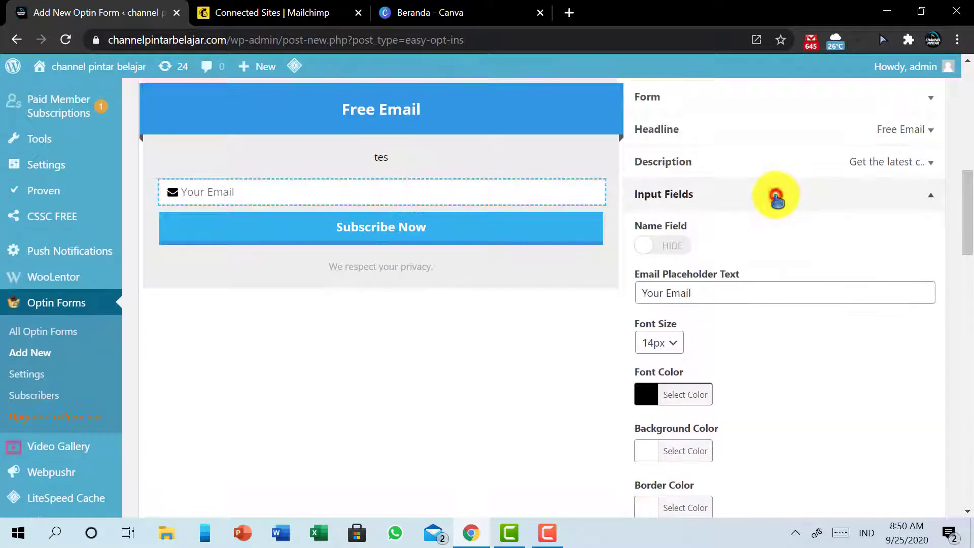
scroll(800, 267, "up", 1)
scroll(806, 355, "down", 2)
scroll(710, 447, "down", 4)
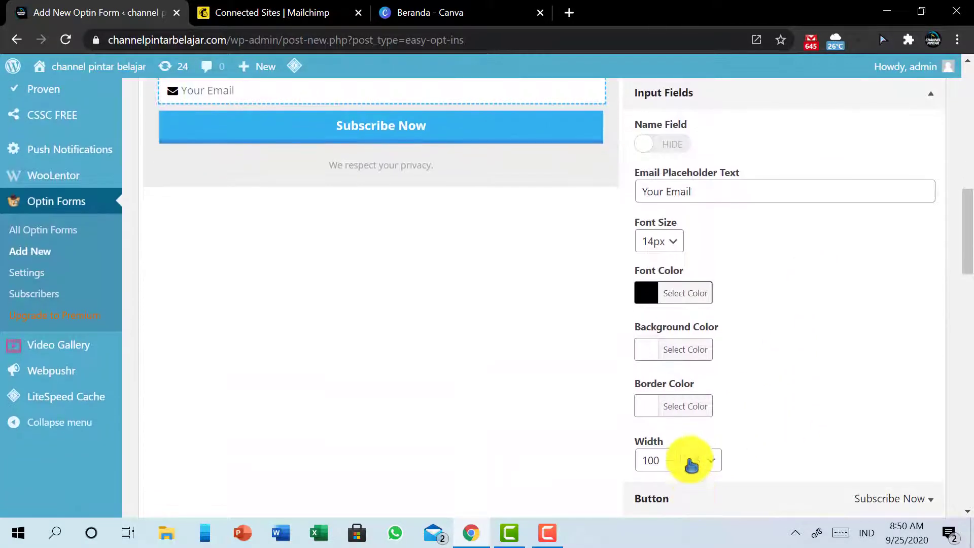
Step: Examine the Subscribe Now button's text, font, color and width settings
left_click(699, 402)
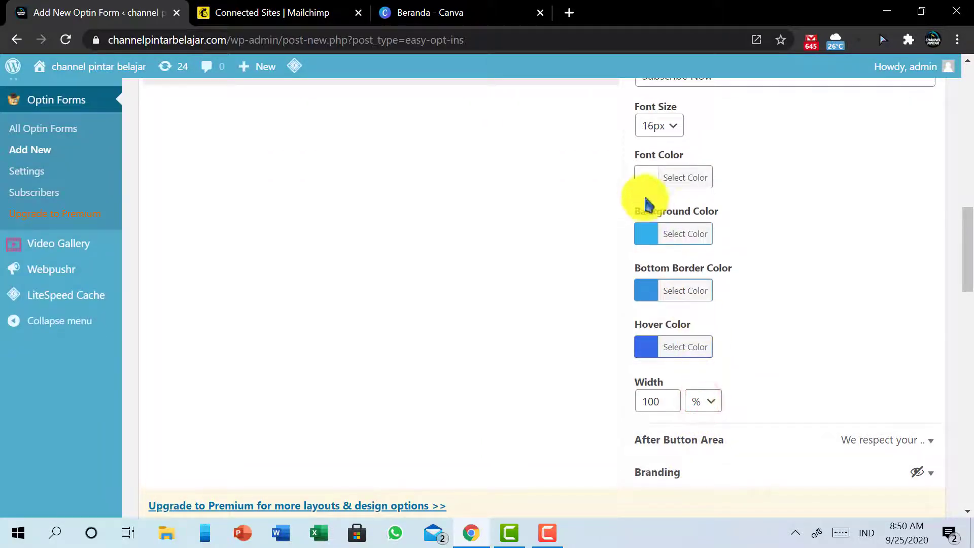
scroll(728, 159, "up", 1)
left_click(792, 126)
key("shift+Left")
key("shift+Left")
key("shift+Left")
key("shift+Left")
key("shift+Left")
key("shift+Left")
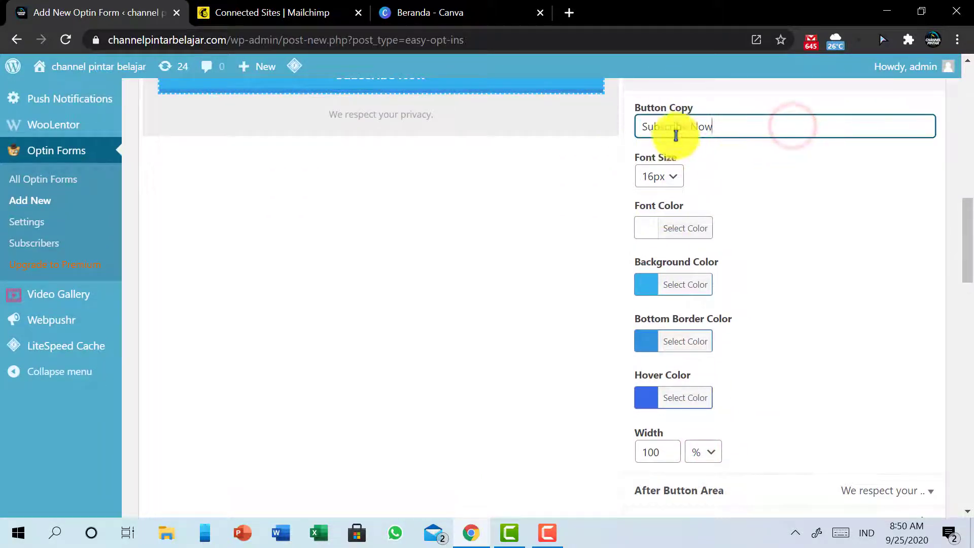
scroll(713, 185, "up", 3)
Step: Show the Name field in the form's input fields and check the name and email placeholder texts
left_click(733, 173)
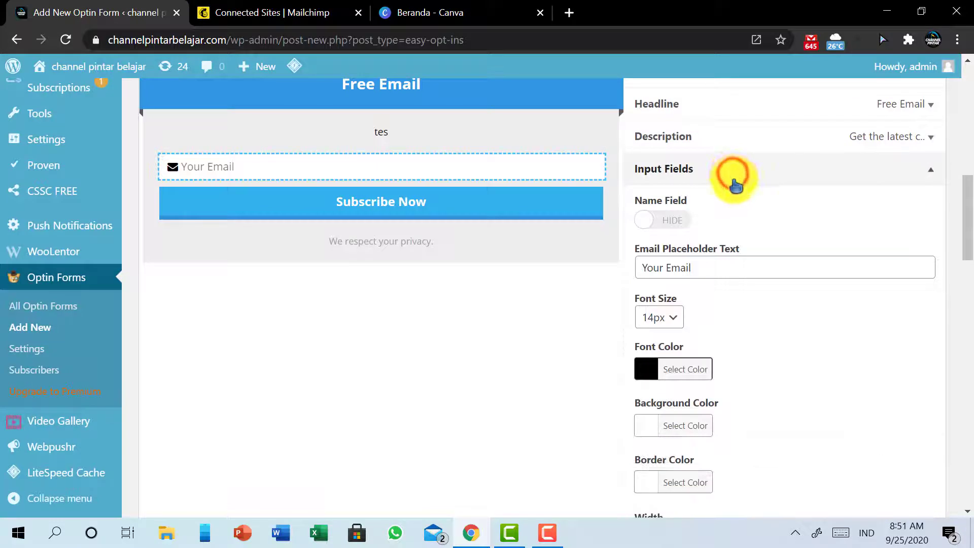
left_click(668, 222)
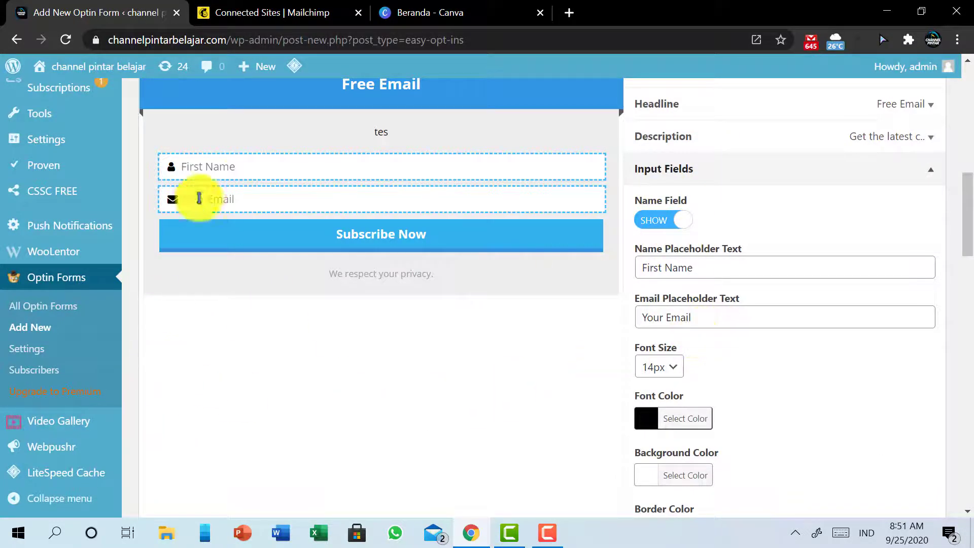
left_click(717, 259)
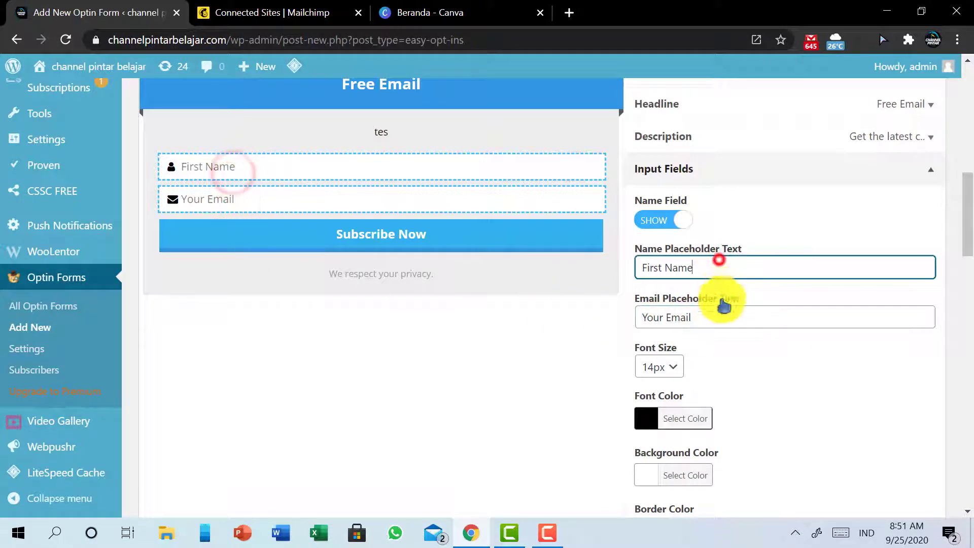
left_click(712, 313)
Step: Clear the API key in the Email Marketing Provider Integration section
scroll(558, 253, "down", 15)
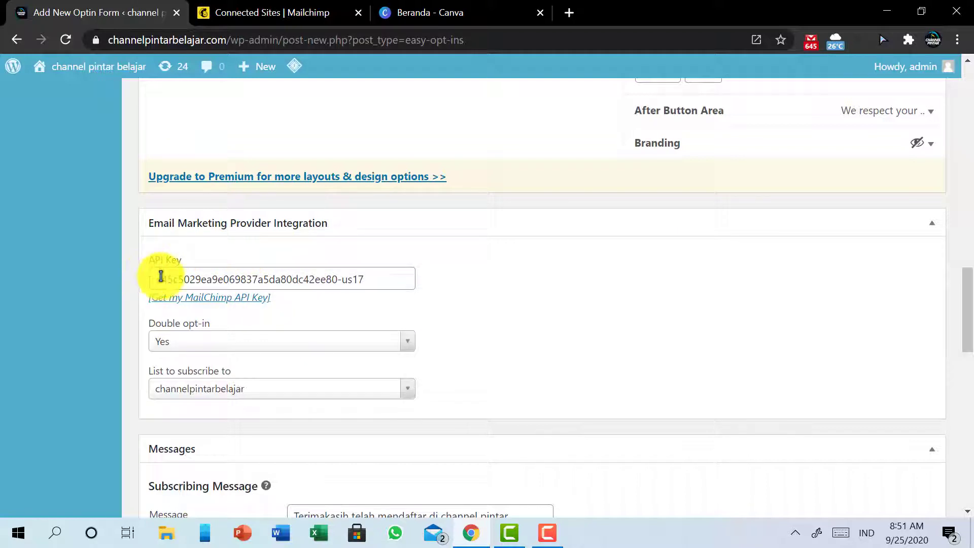
triple_click(390, 287)
key("BackSpace")
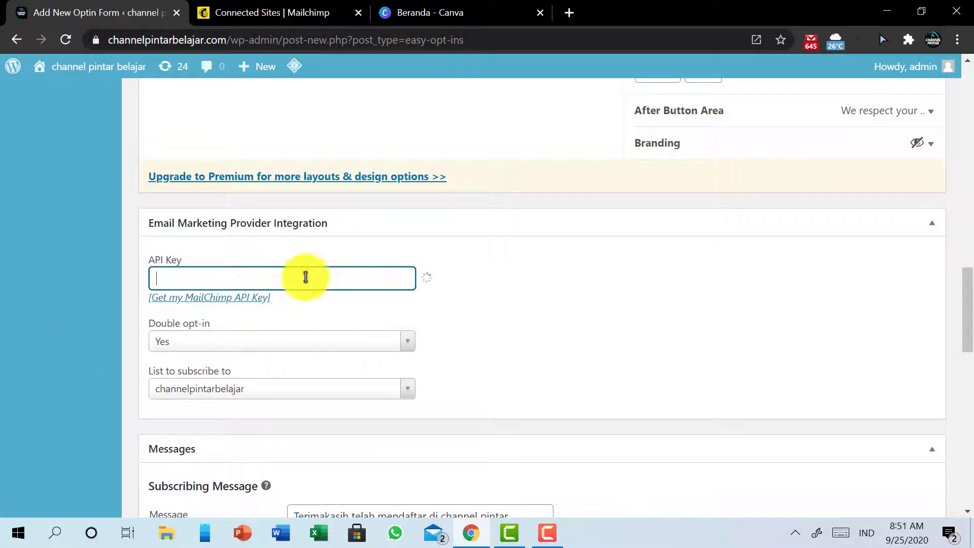
Step: Close the Mailchimp page about the Canva integration and open the Mailchimp API keys page from the optin form's API key link
left_click(278, 14)
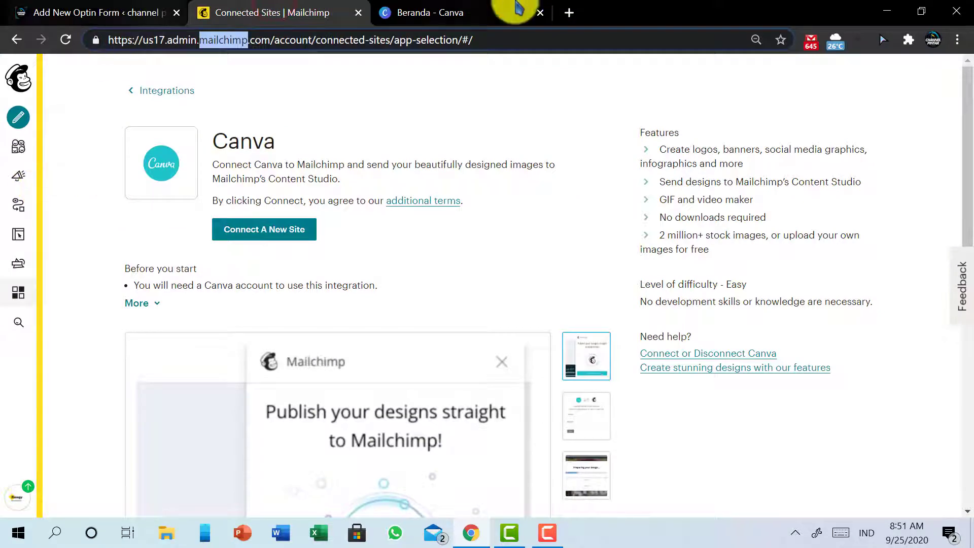
left_click(358, 13)
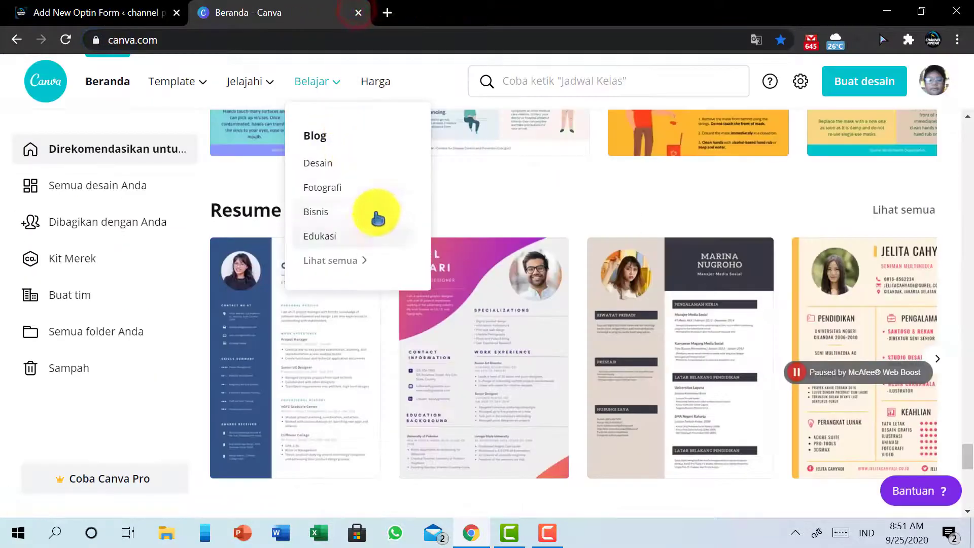
left_click(137, 11)
scroll(387, 189, "down", 2)
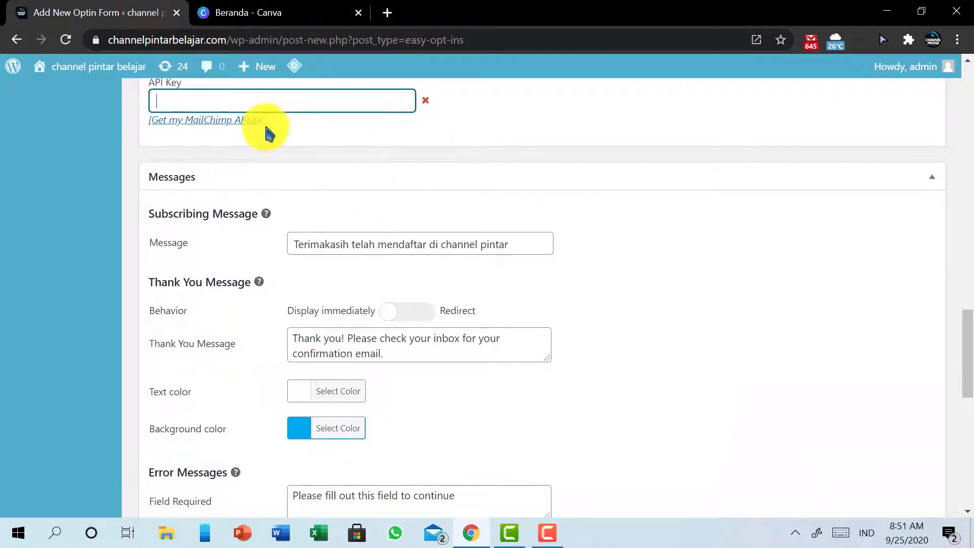
left_click(210, 122)
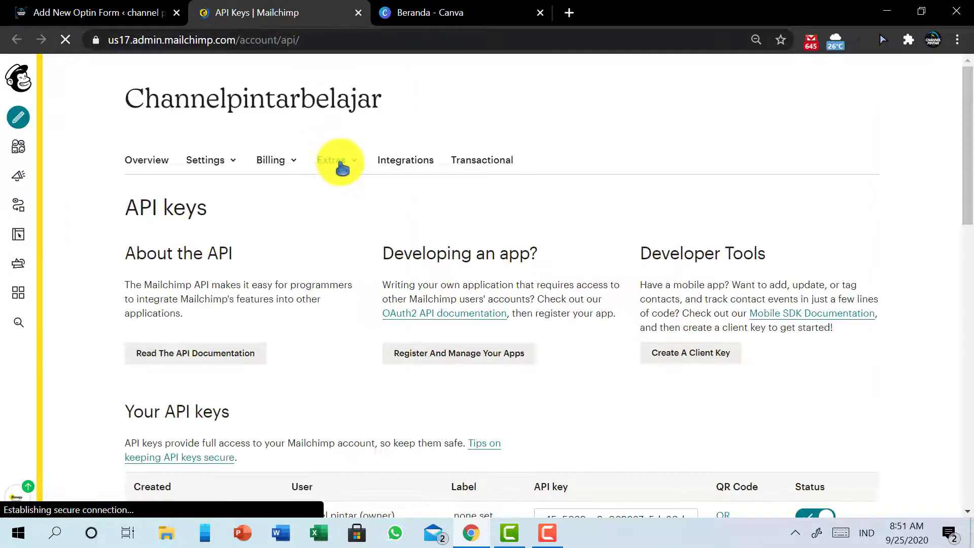
Step: Enter the Mailchimp API key in the optin form's API Key field and check the Double opt-in choices
scroll(414, 210, "down", 5)
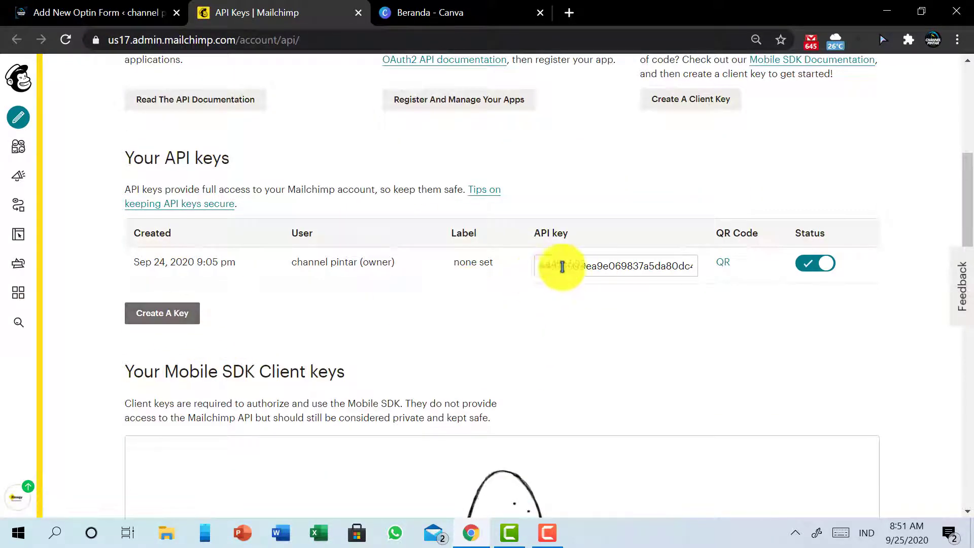
left_click(358, 13)
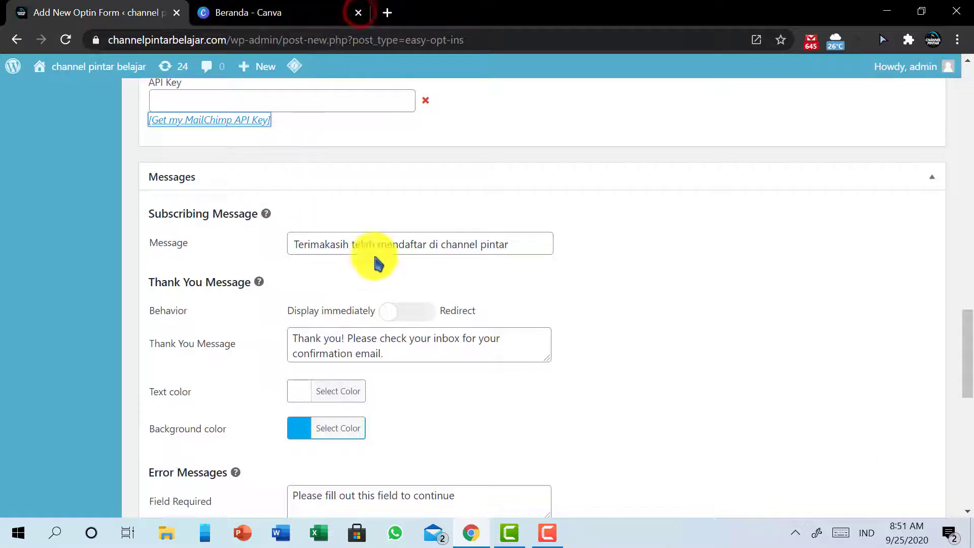
left_click(238, 94)
left_click(358, 125)
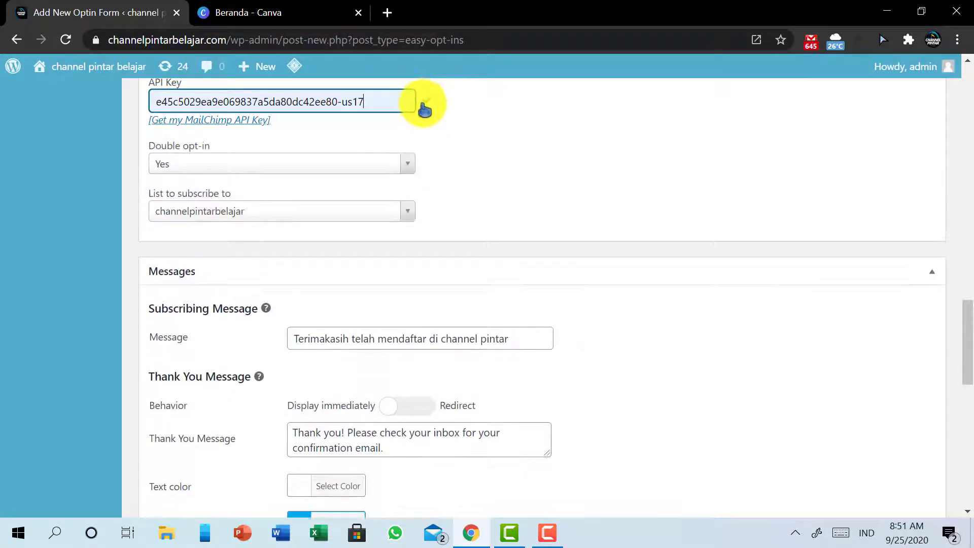
left_click(394, 164)
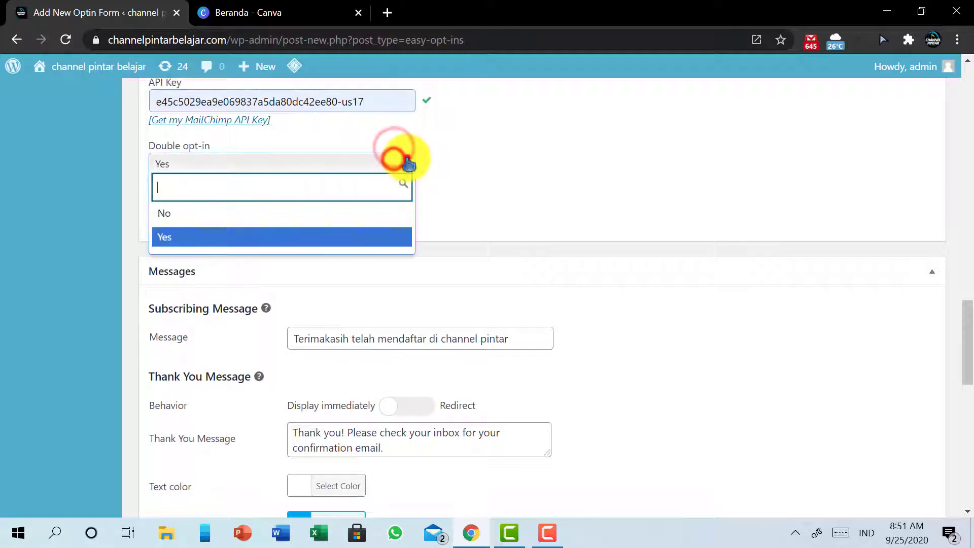
left_click(404, 157)
Step: Check the Subscribing Message text in the form's Messages section
scroll(404, 157, "down", 3)
left_click(439, 186)
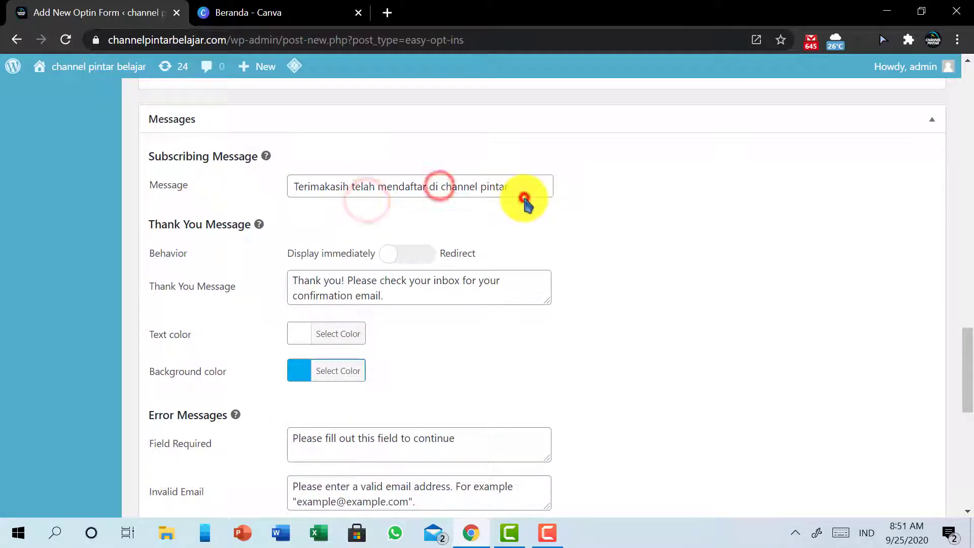
left_click(522, 196)
left_click_drag(360, 202, 613, 207)
left_click(610, 204)
left_click(469, 181)
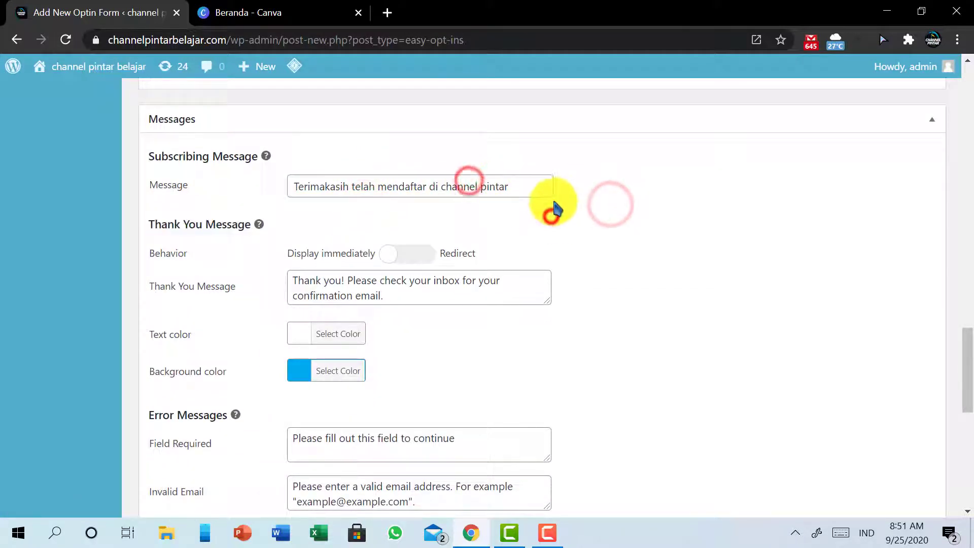
left_click(553, 208)
scroll(405, 213, "down", 2)
scroll(294, 198, "up", 2)
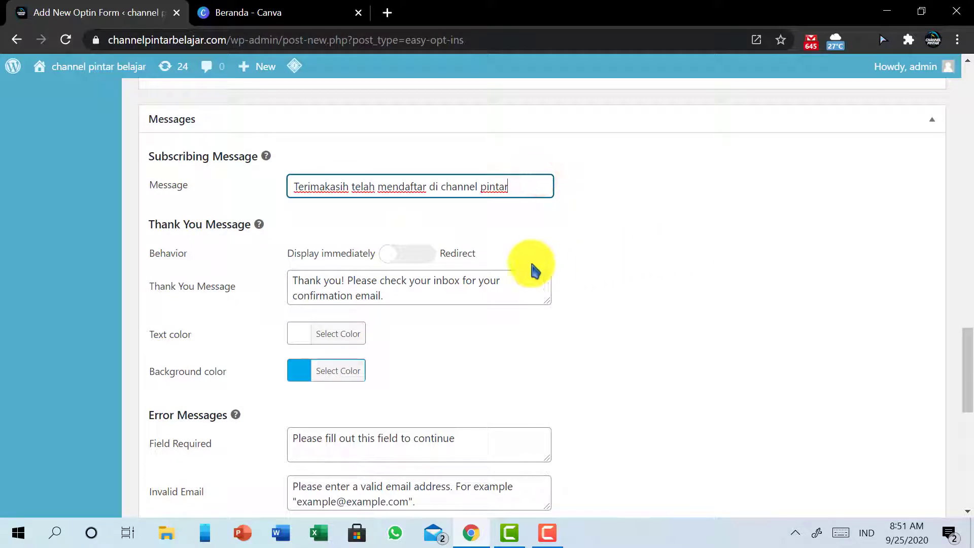
Step: Examine the Thank You Message and Error Messages texts and their text and background colors
left_click_drag(408, 316, 435, 341)
left_click(435, 335)
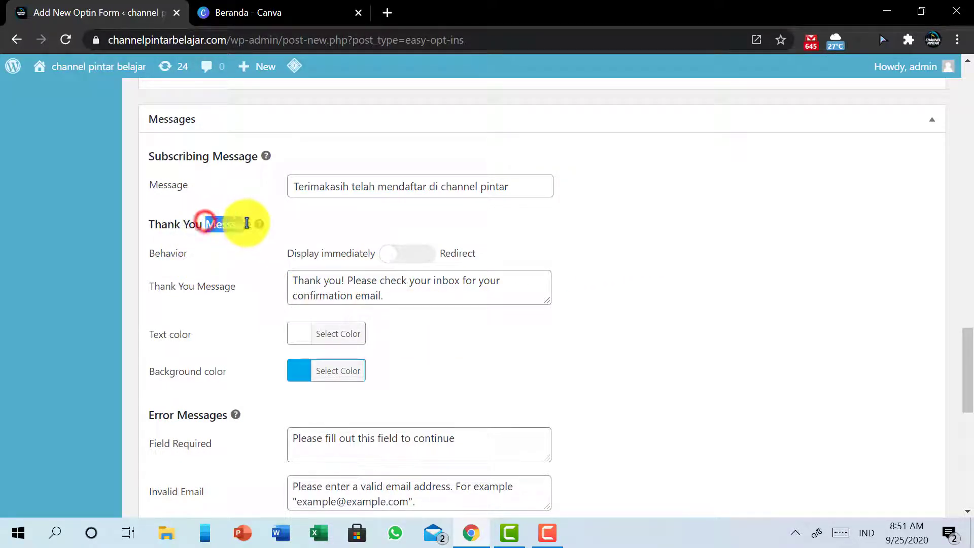
left_click(263, 252)
scroll(456, 254, "down", 2)
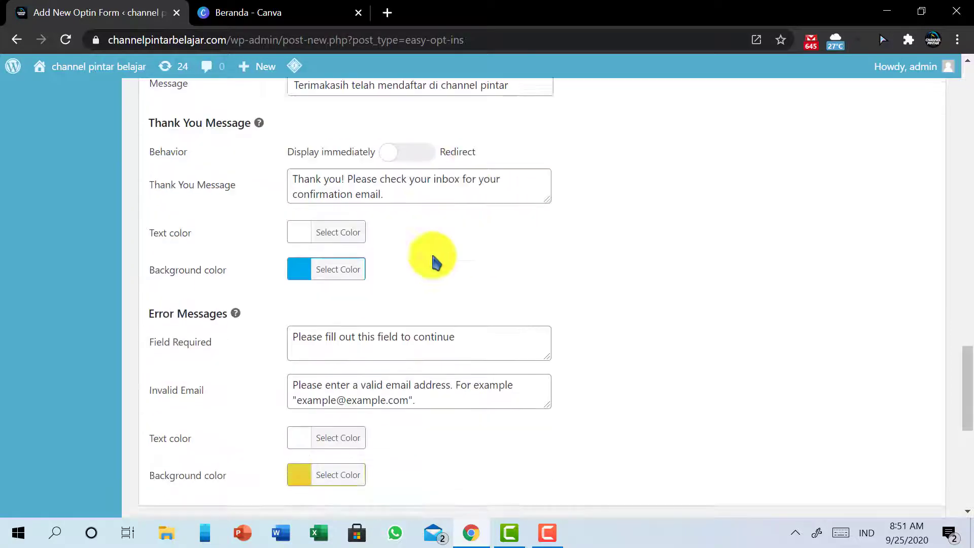
scroll(435, 262, "down", 2)
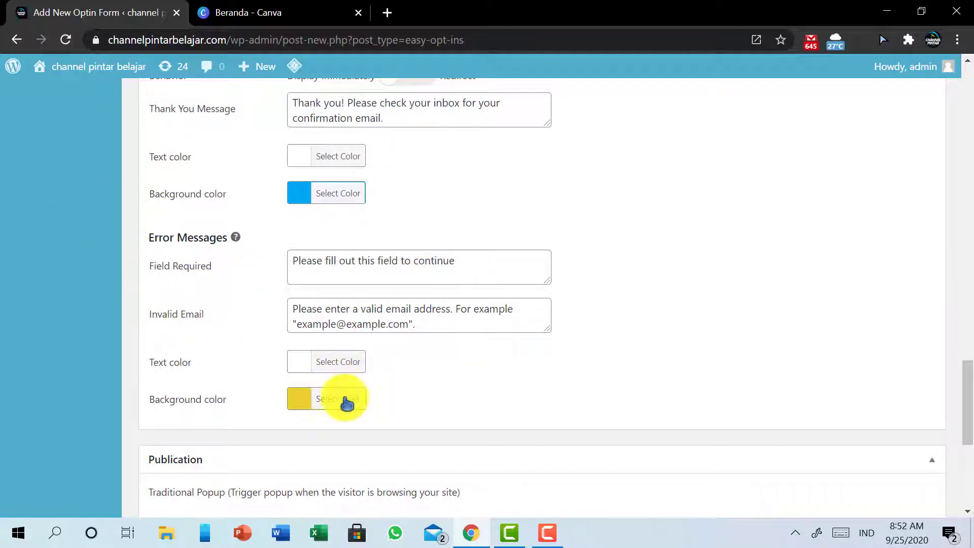
Step: Set the devices to display on to Desktop & Mobile in the Publication rules
scroll(347, 404, "down", 5)
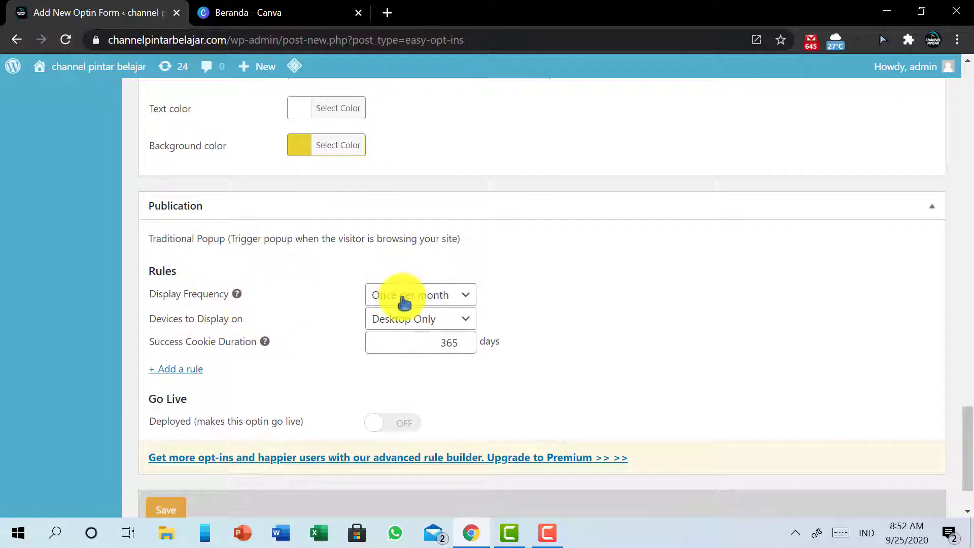
left_click(413, 319)
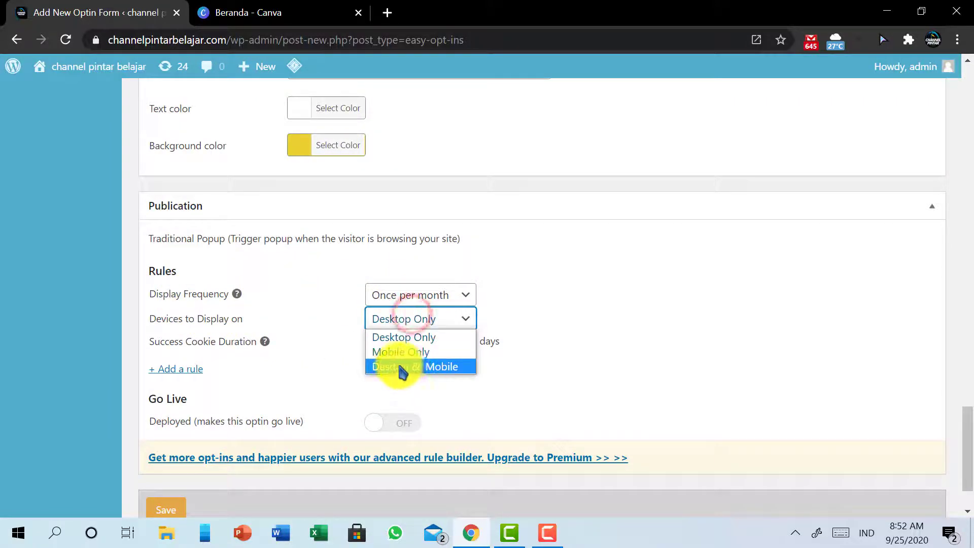
left_click(399, 365)
scroll(396, 350, "down", 2)
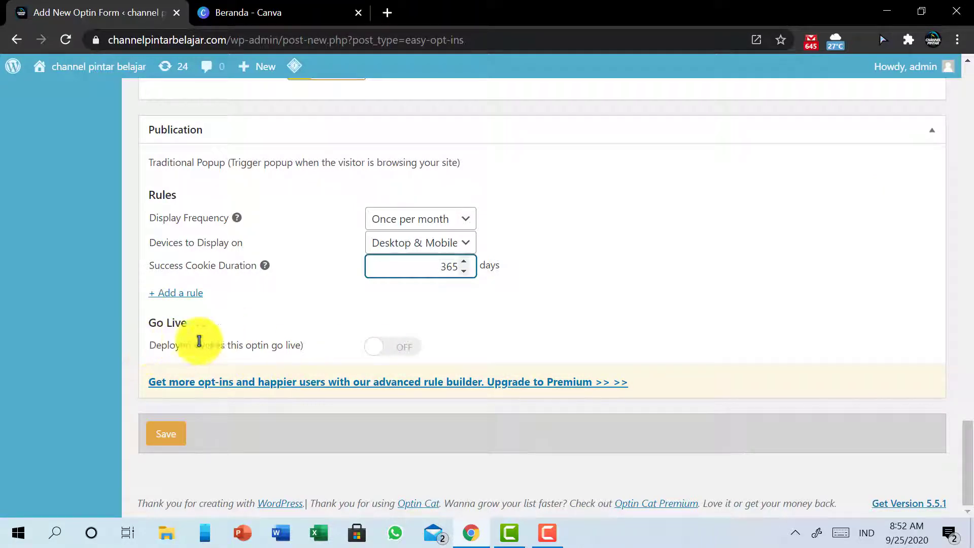
scroll(441, 294, "up", 5)
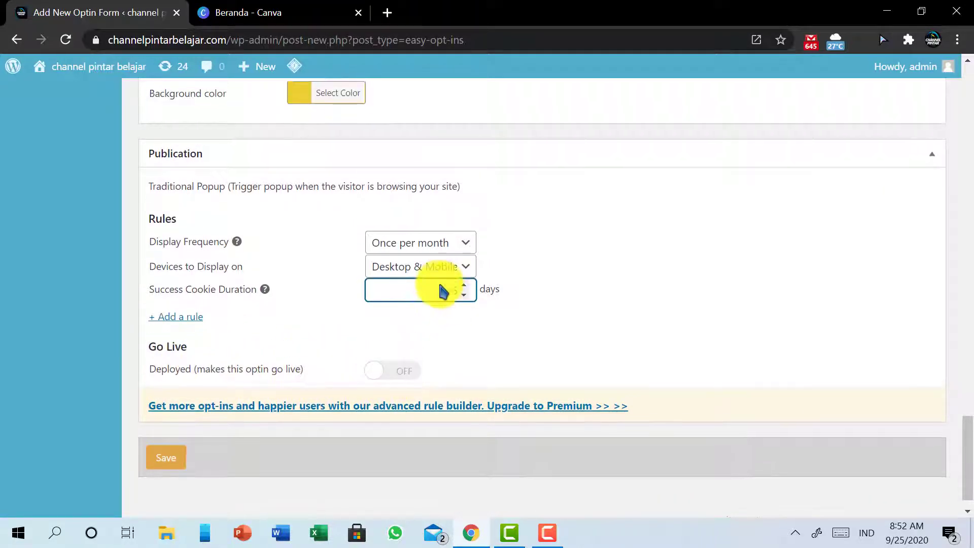
scroll(499, 120, "up", 12)
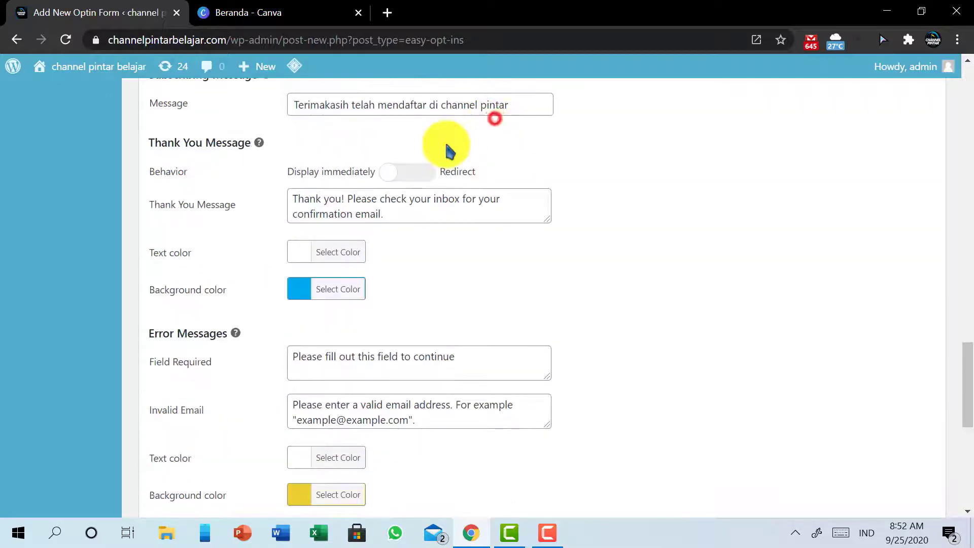
Step: Open the bookmarked Mailchimp campaign in a new browser tab and review the draft's recipients, sender, subject and content
left_click(396, 13)
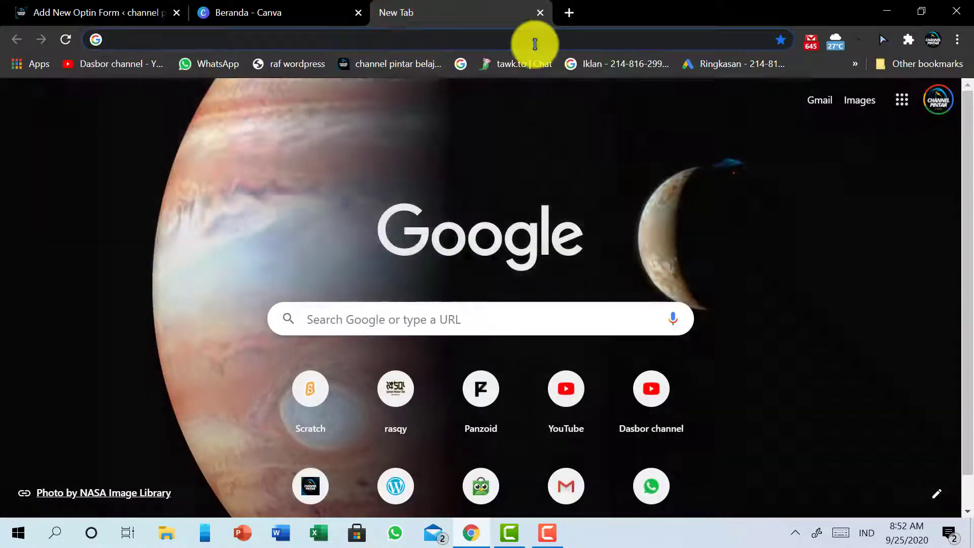
left_click(537, 38)
type("maps.google.co.id")
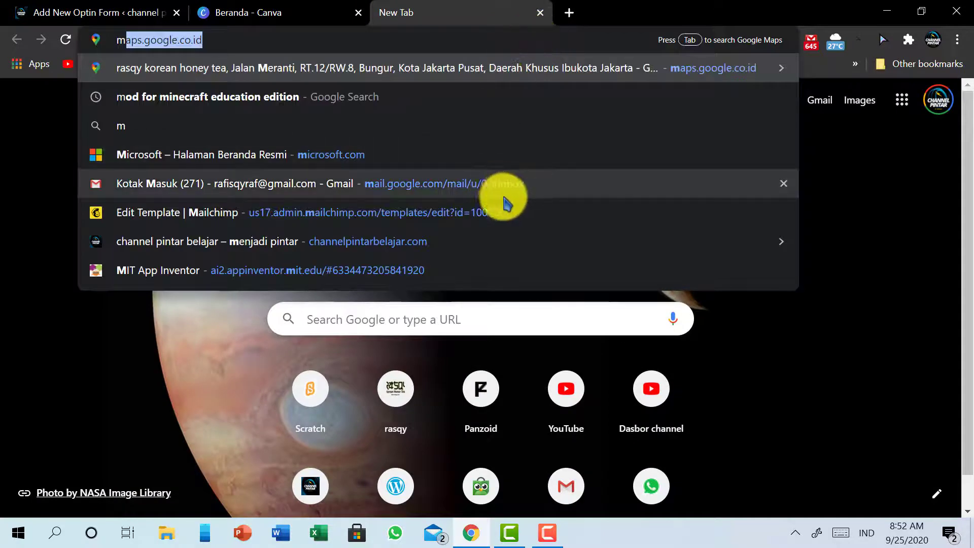
left_click(958, 136)
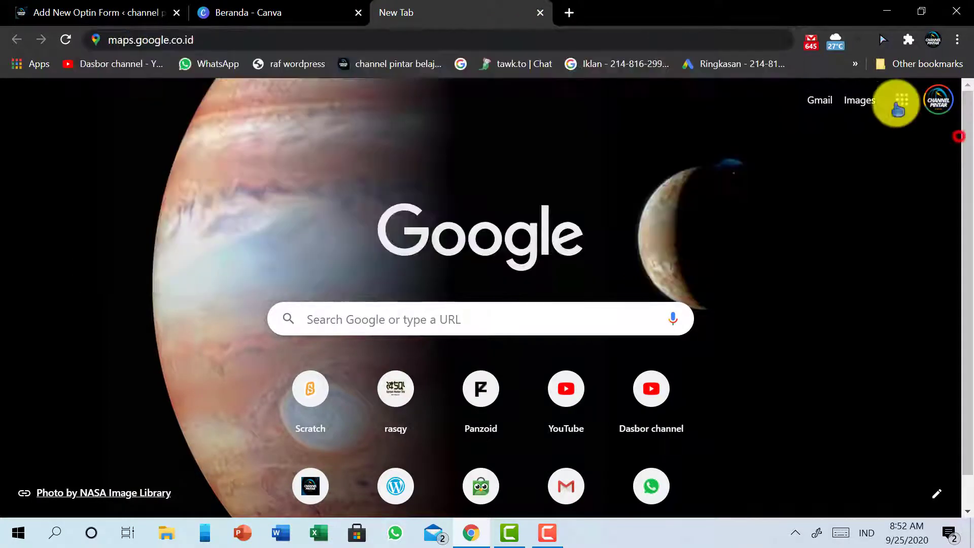
left_click(854, 63)
scroll(728, 244, "down", 2)
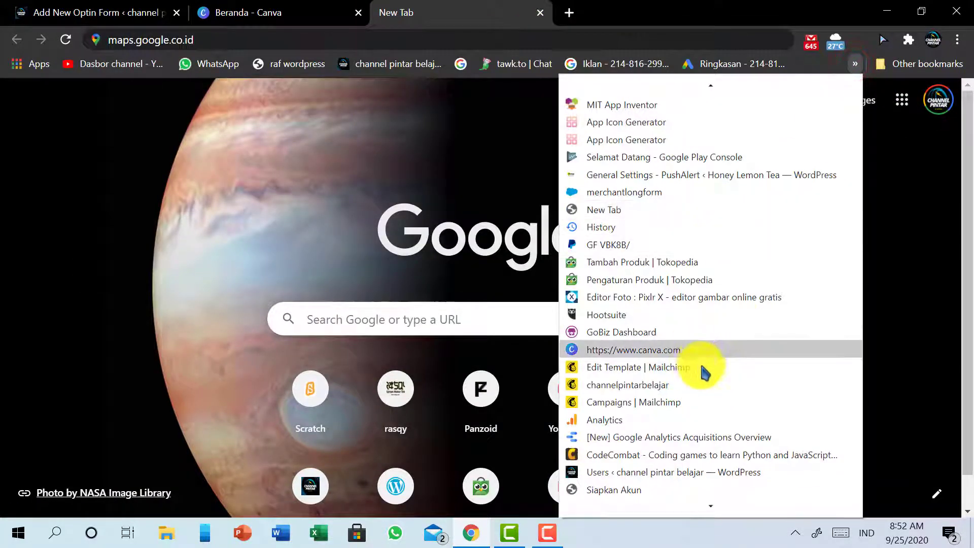
left_click(701, 402)
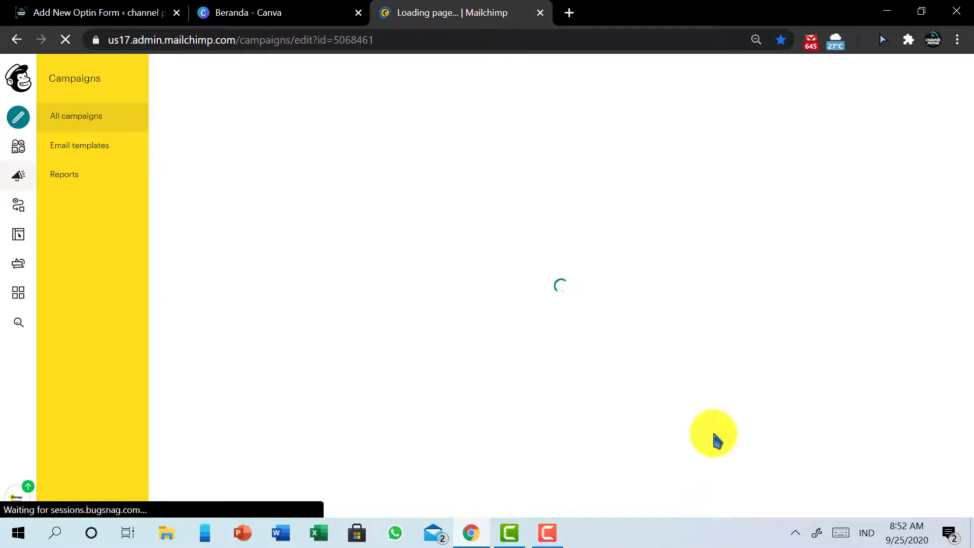
scroll(706, 446, "down", 3)
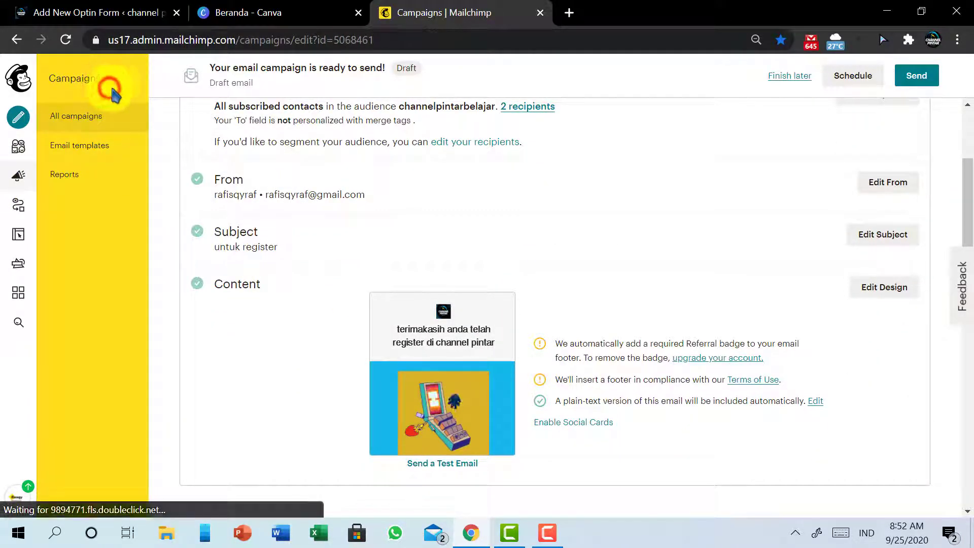
Step: Dismiss the campaign type chooser and view the Audience dashboard's messages and recent growth
left_click(25, 118)
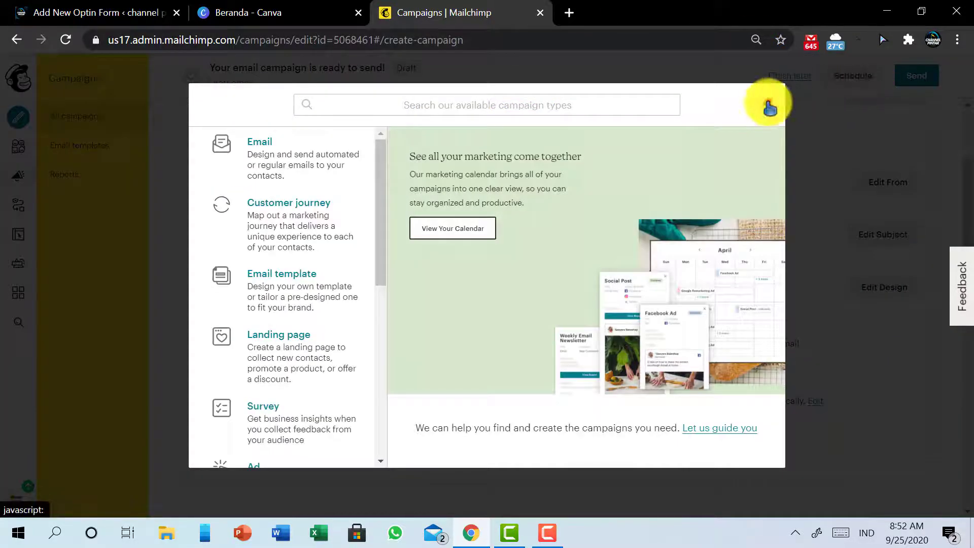
left_click(765, 104)
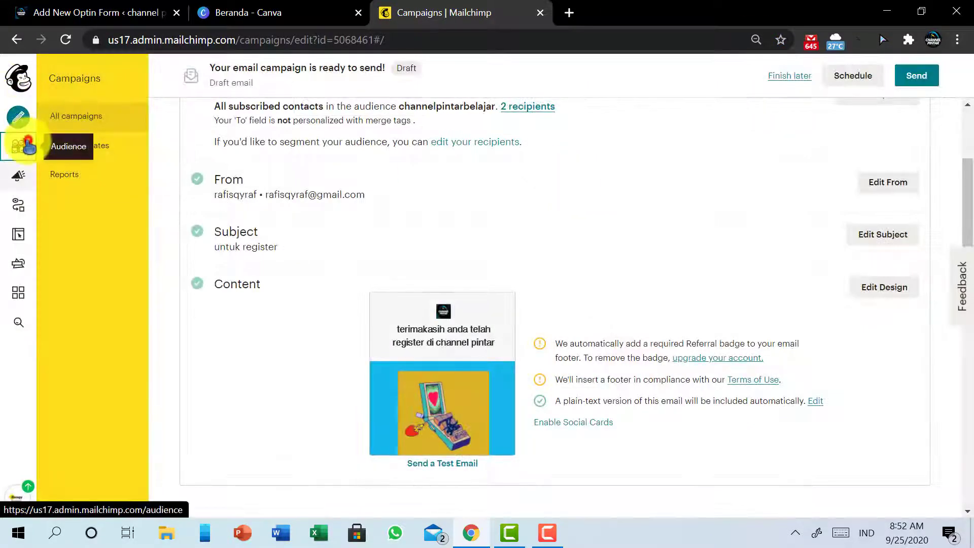
left_click(18, 146)
scroll(556, 226, "down", 3)
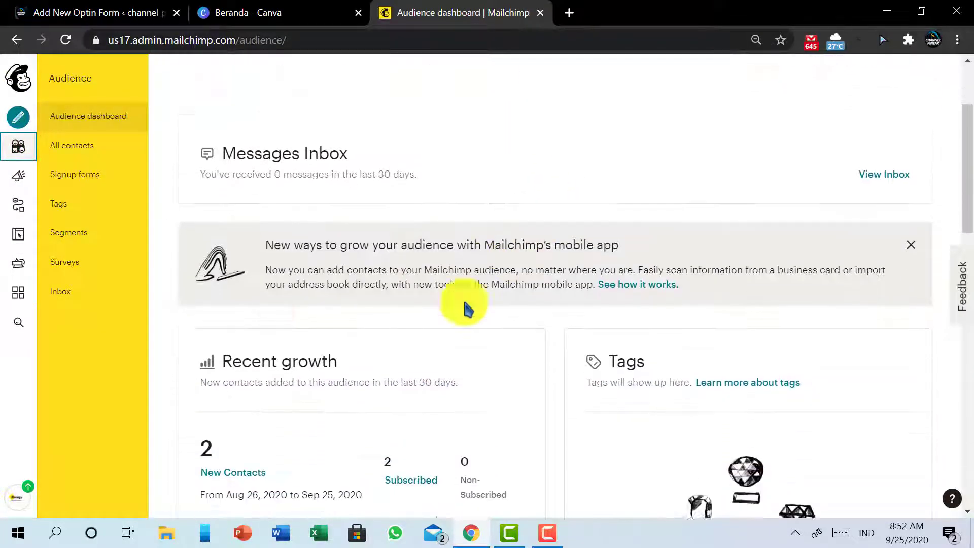
Step: Open the Mailchimp home dashboard and view the onboarding checklist
left_click(18, 78)
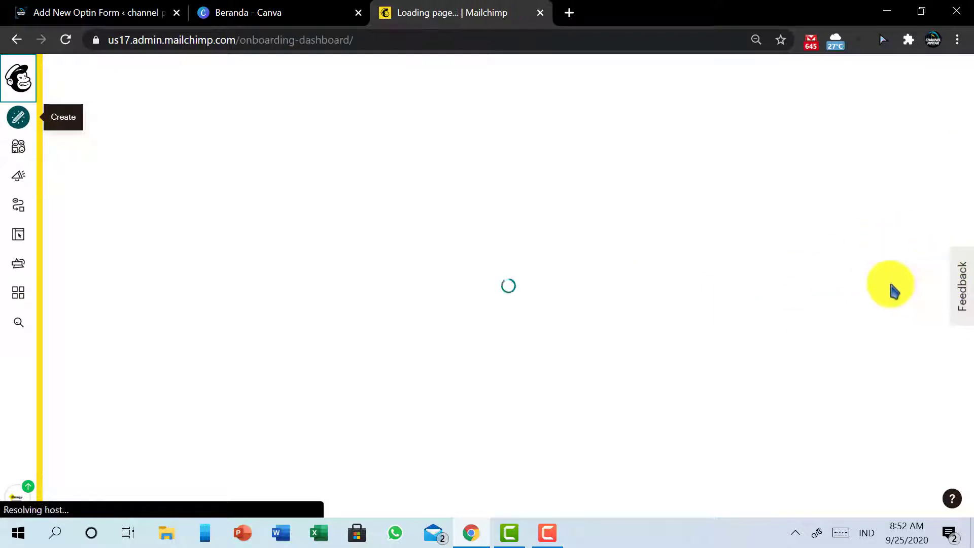
left_click(607, 343)
scroll(655, 380, "down", 2)
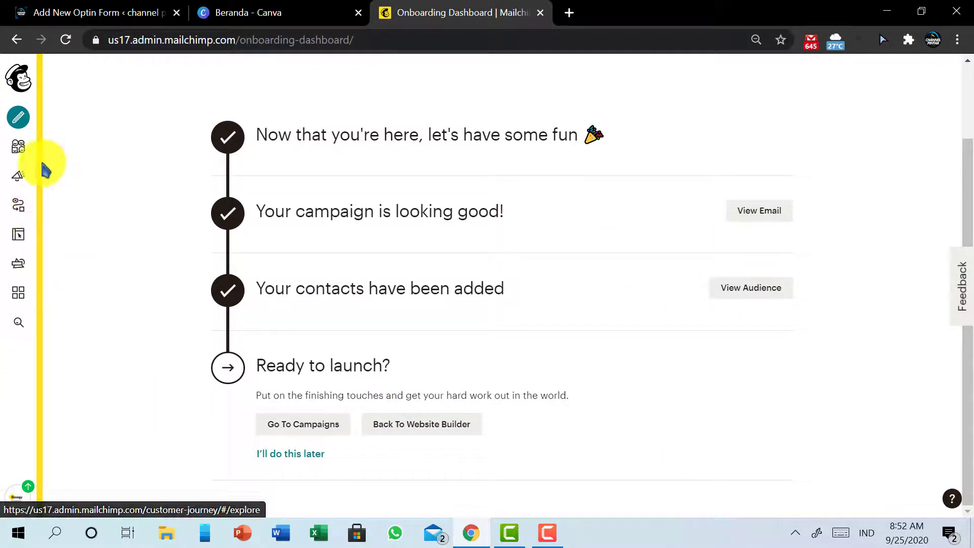
Step: Open the list of all Mailchimp campaigns and examine the campaigns and their statuses
left_click(11, 175)
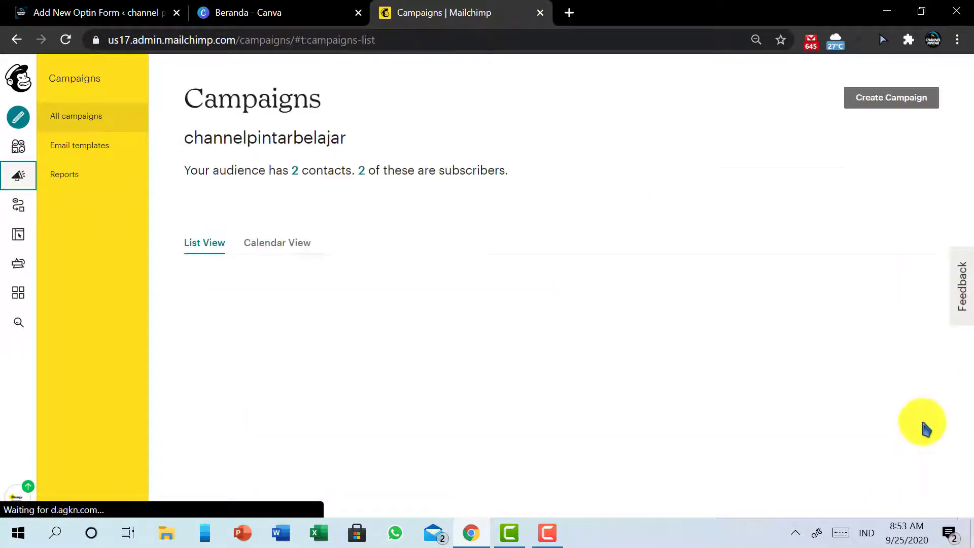
scroll(859, 337, "down", 3)
scroll(817, 349, "down", 1)
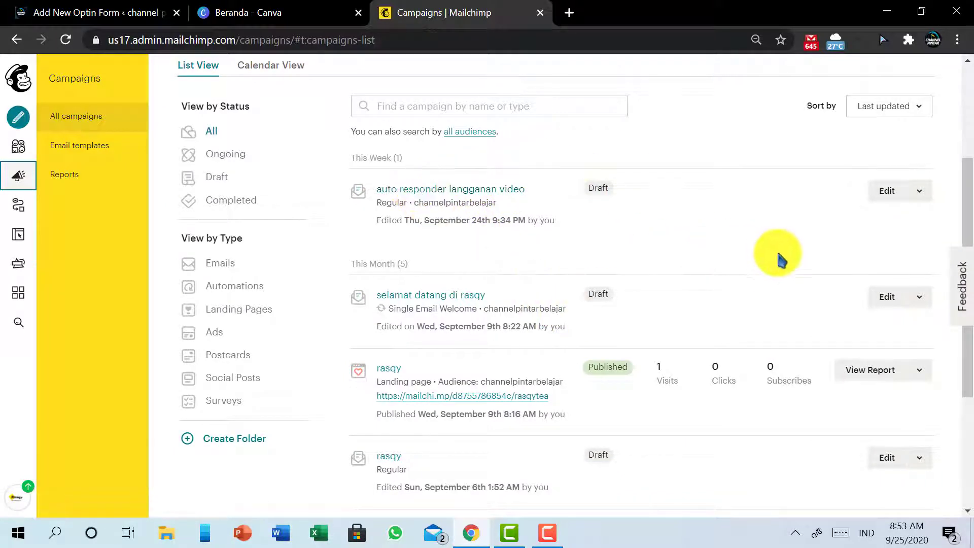
scroll(381, 191, "up", 2)
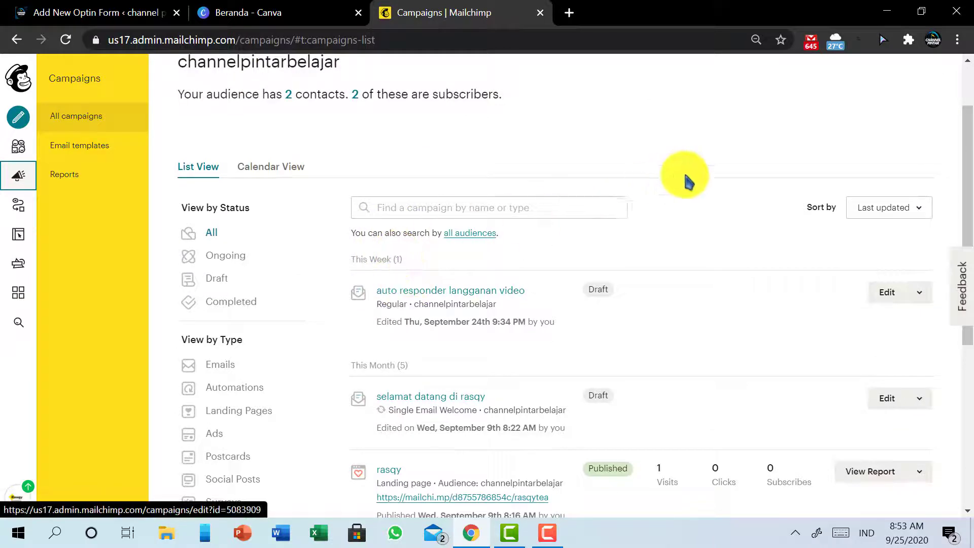
scroll(751, 192, "down", 1)
scroll(862, 198, "up", 1)
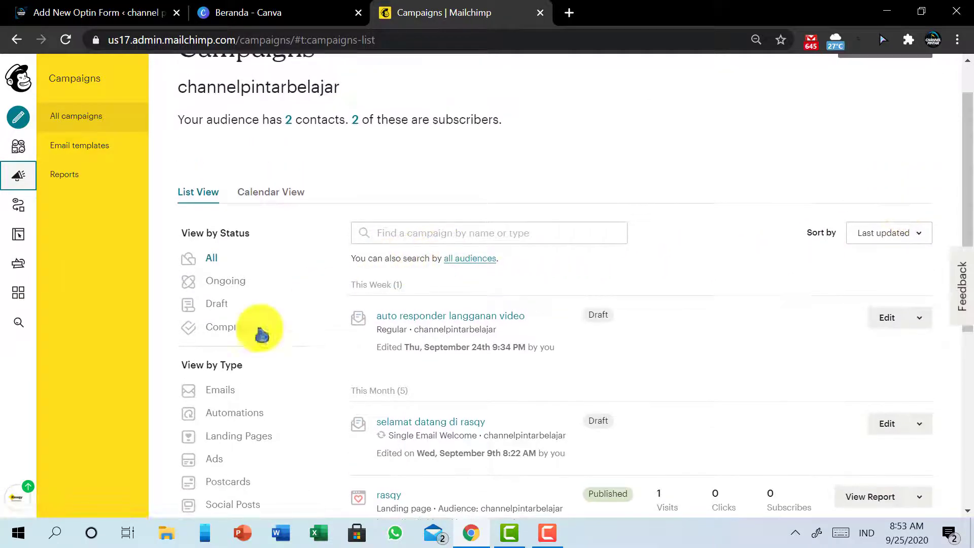
left_click(80, 144)
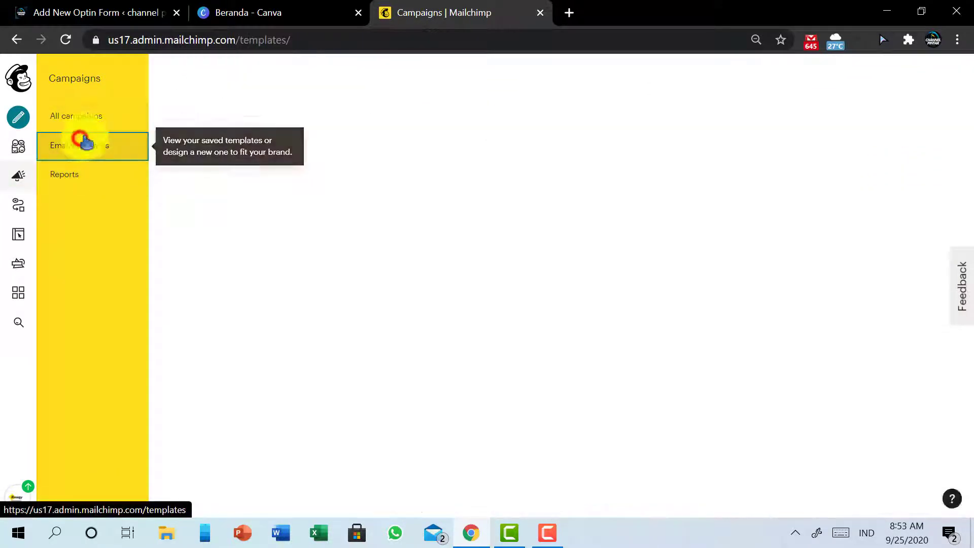
left_click(77, 77)
left_click(96, 122)
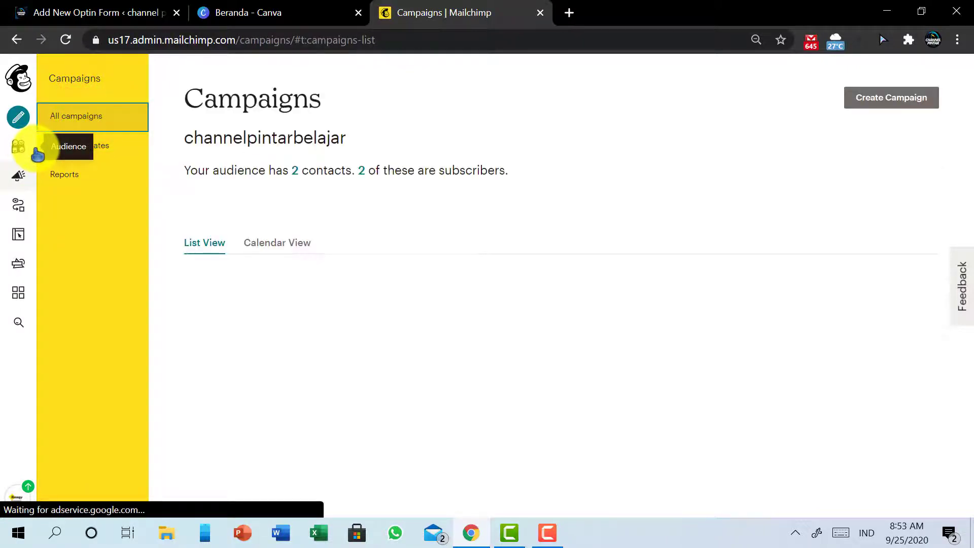
Step: Open the Mailchimp audience in a new browser tab and view the list of all its contacts
middle_click(19, 147)
left_click(553, 7)
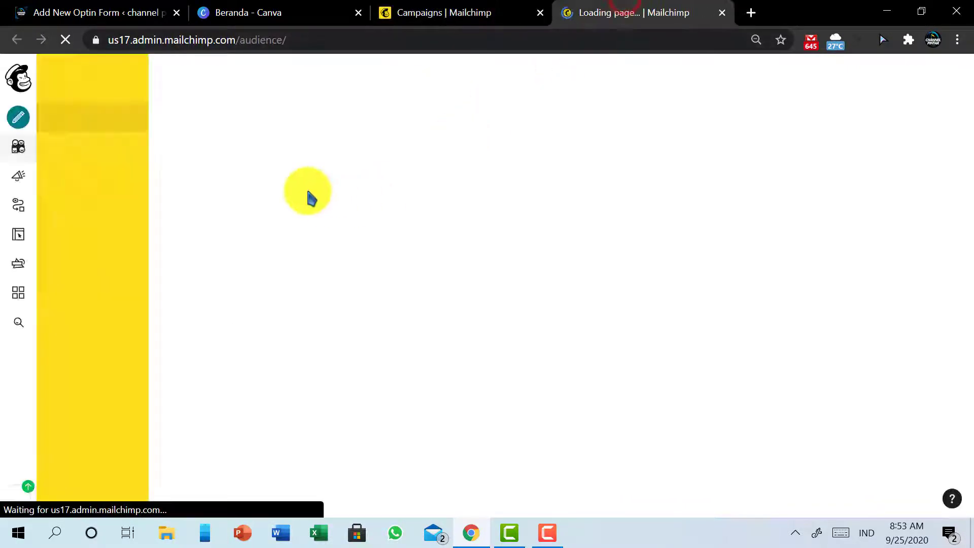
scroll(219, 335, "down", 2)
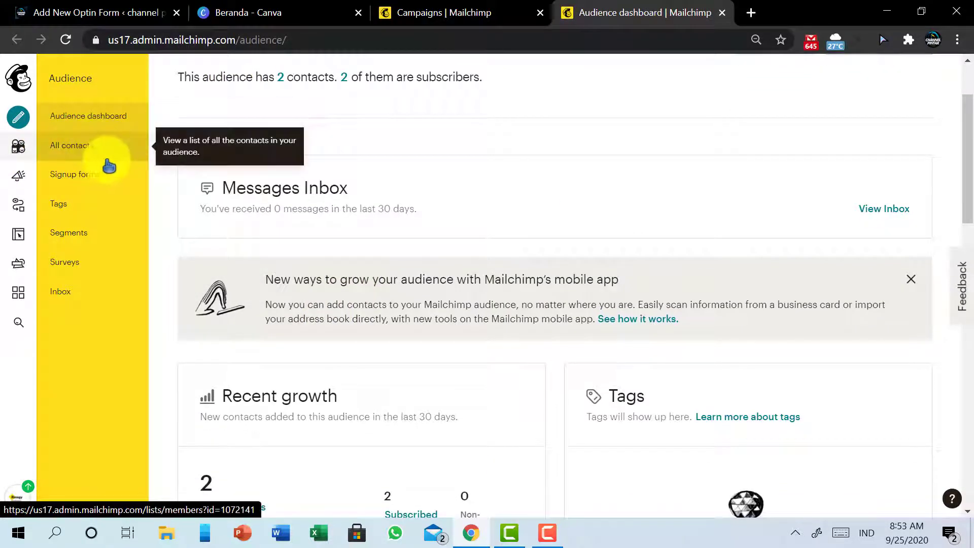
left_click(106, 152)
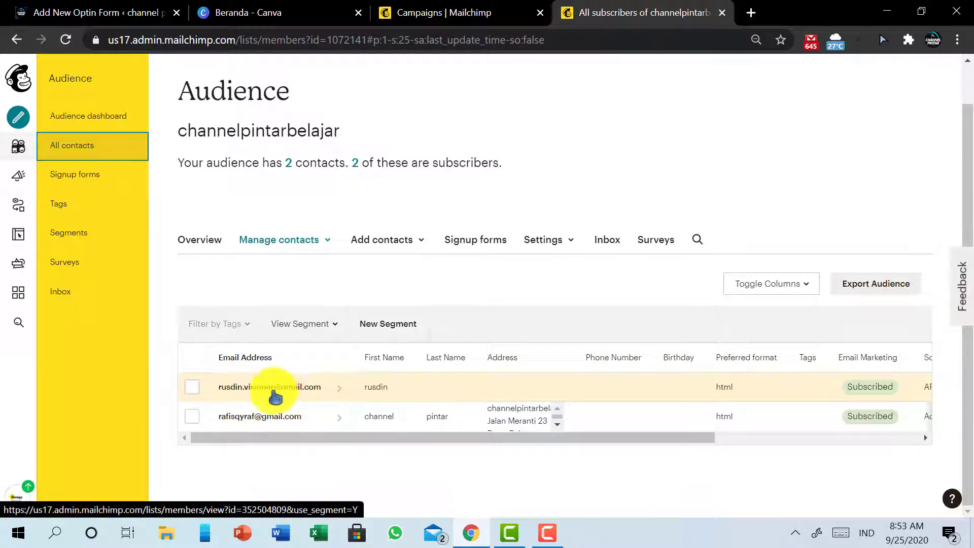
Step: Look through the open optin form, Canva and Mailchimp campaigns pages, returning to the list of subscribed contacts
left_click(76, 12)
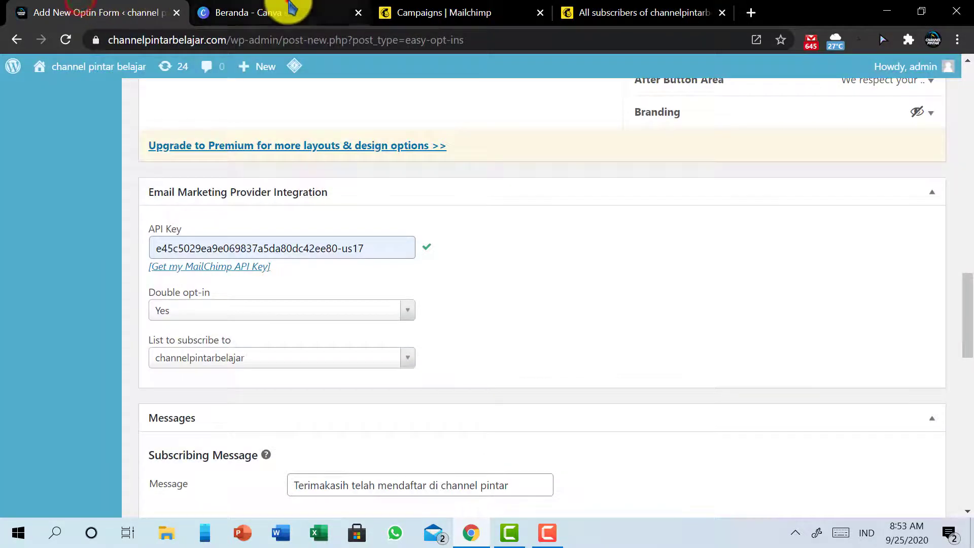
left_click(305, 11)
left_click(451, 11)
left_click(705, 10)
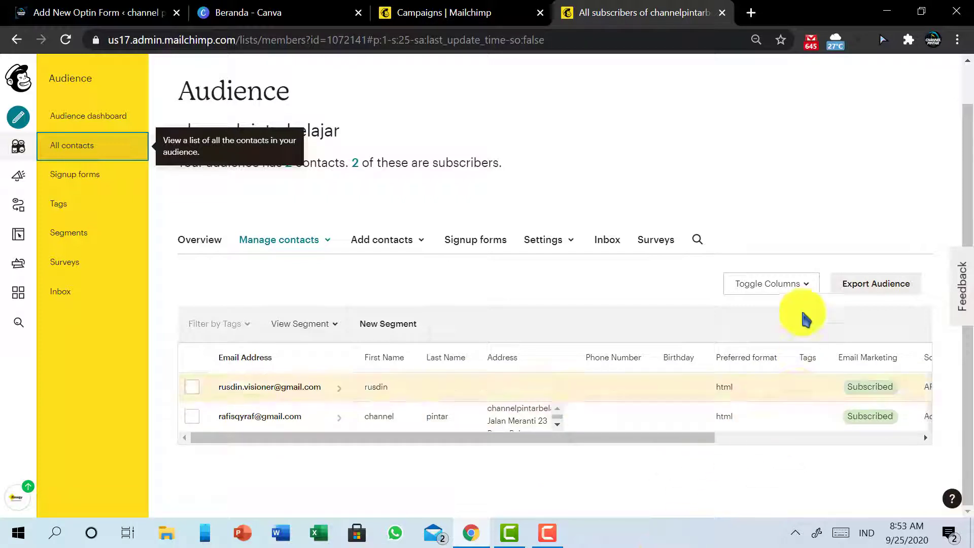
Step: Create a regular email campaign named "channel pintar" from the Mailchimp campaign types
left_click(406, 11)
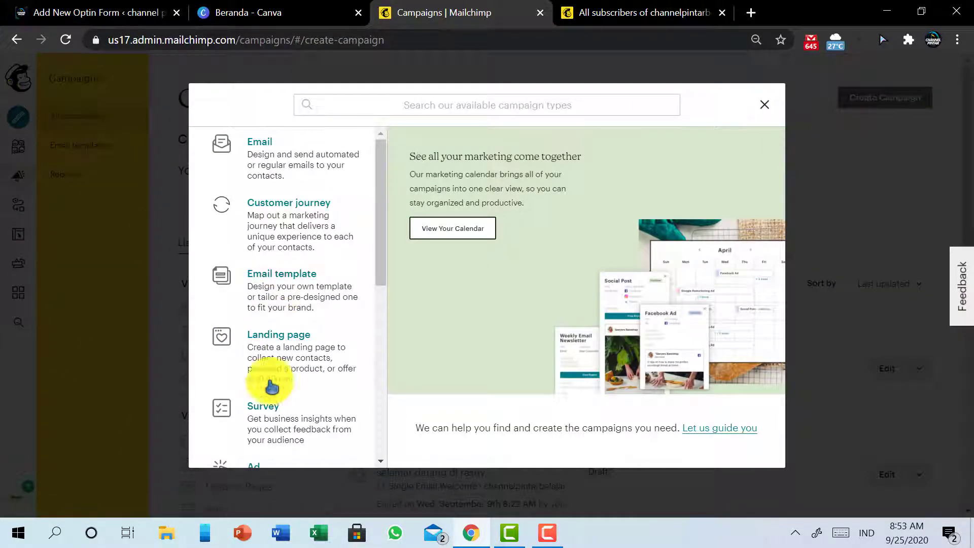
scroll(316, 361, "down", 2)
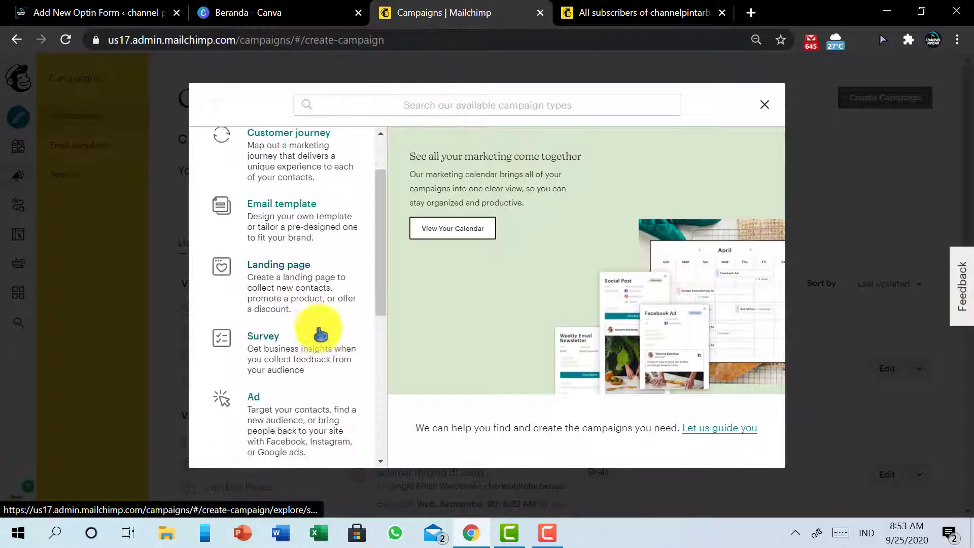
scroll(322, 322, "up", 2)
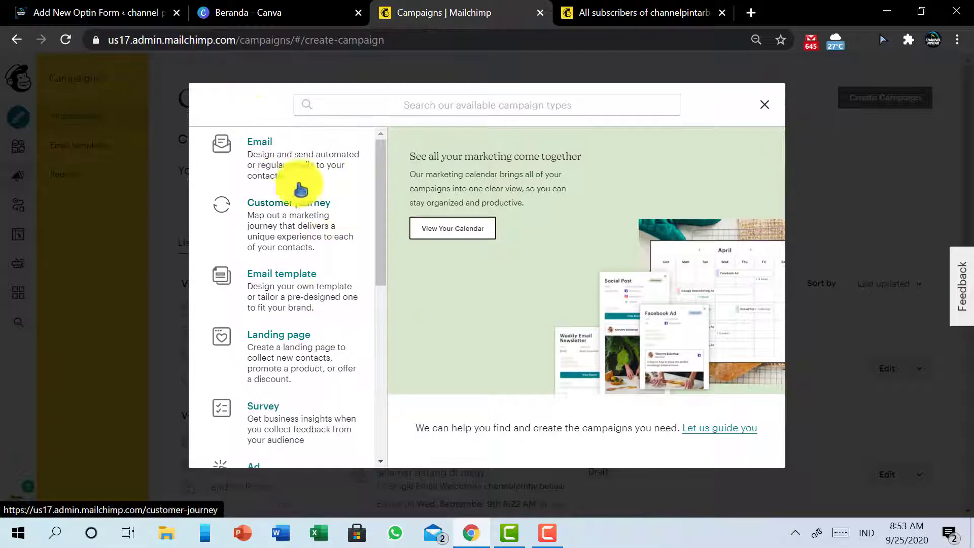
left_click(287, 165)
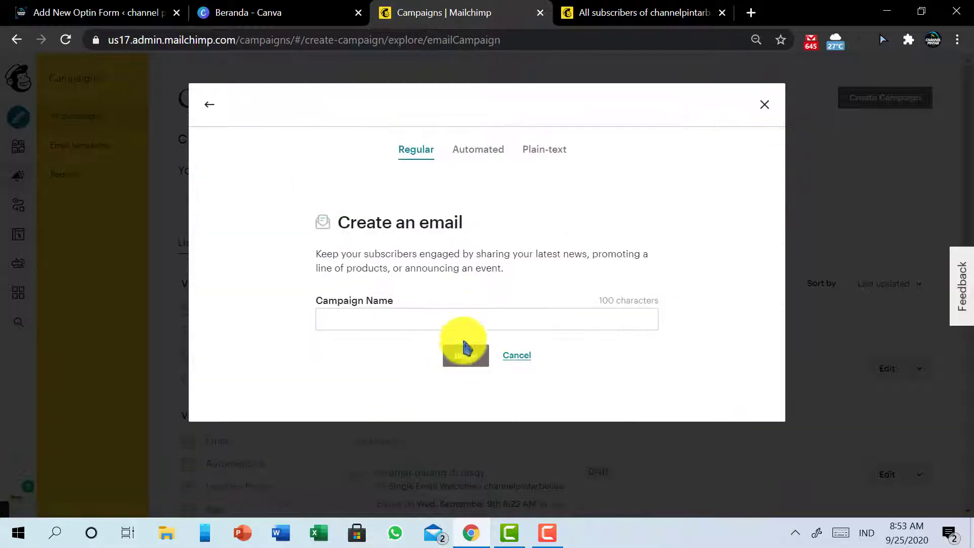
left_click(464, 318)
left_click(479, 349)
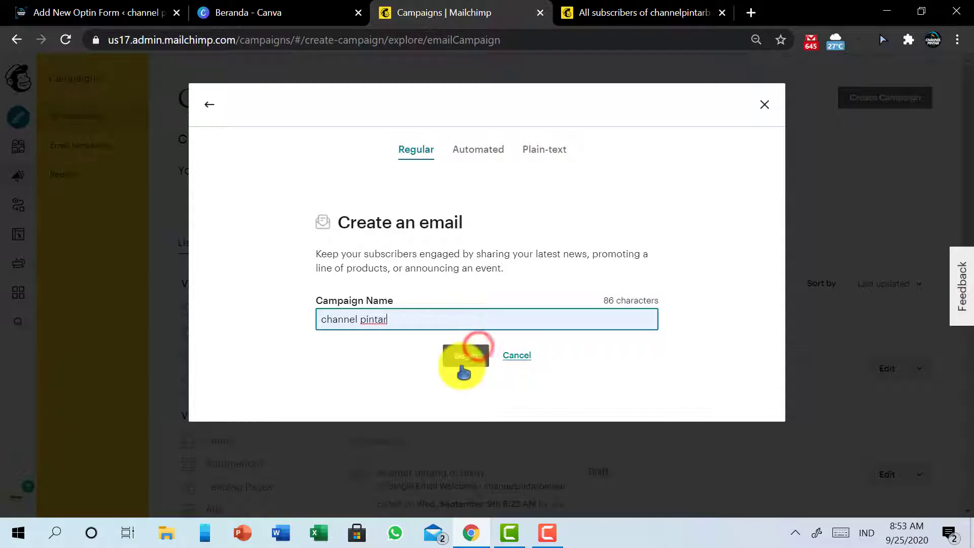
left_click(463, 367)
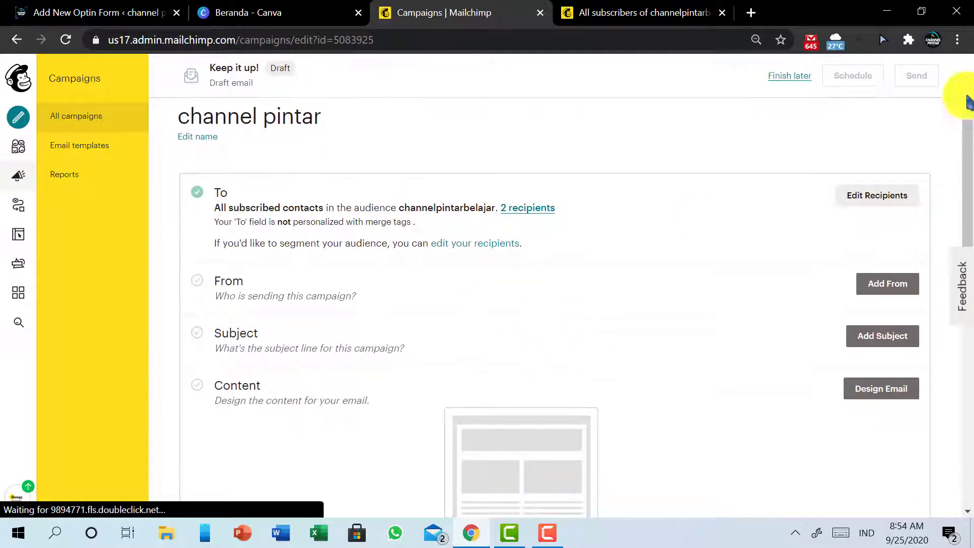
Step: Save all subscribers in the channelpintarbelajar audience as recipients and save the prefilled sender name and email address
left_click(864, 196)
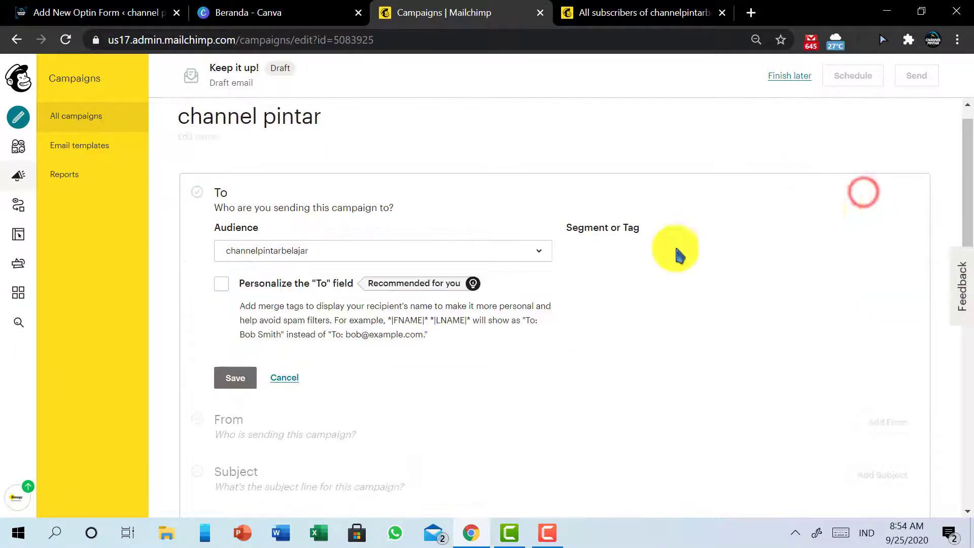
left_click(234, 378)
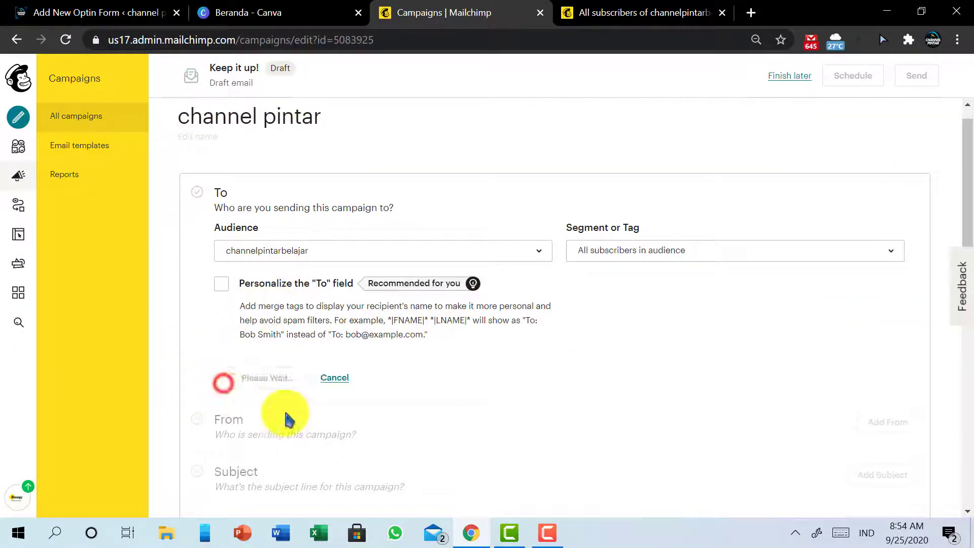
left_click(889, 305)
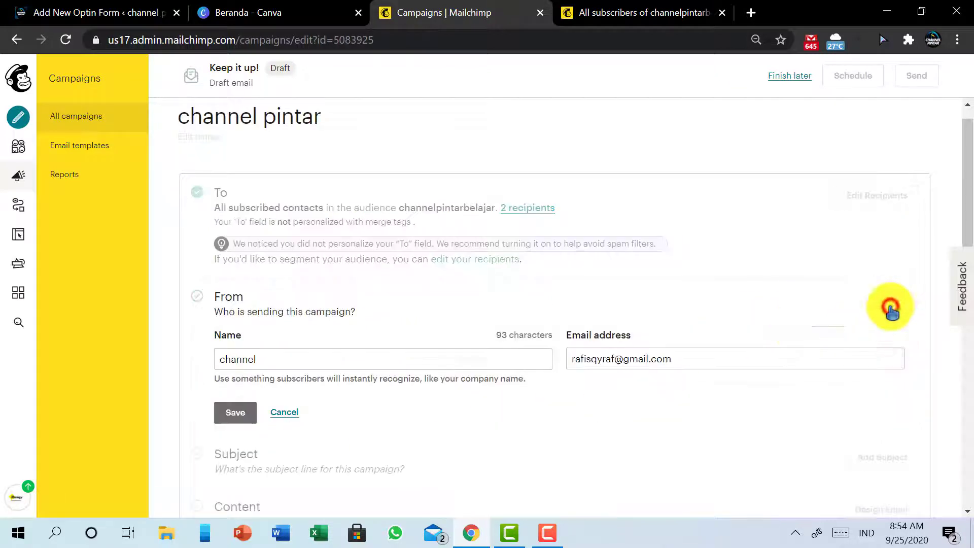
left_click(246, 428)
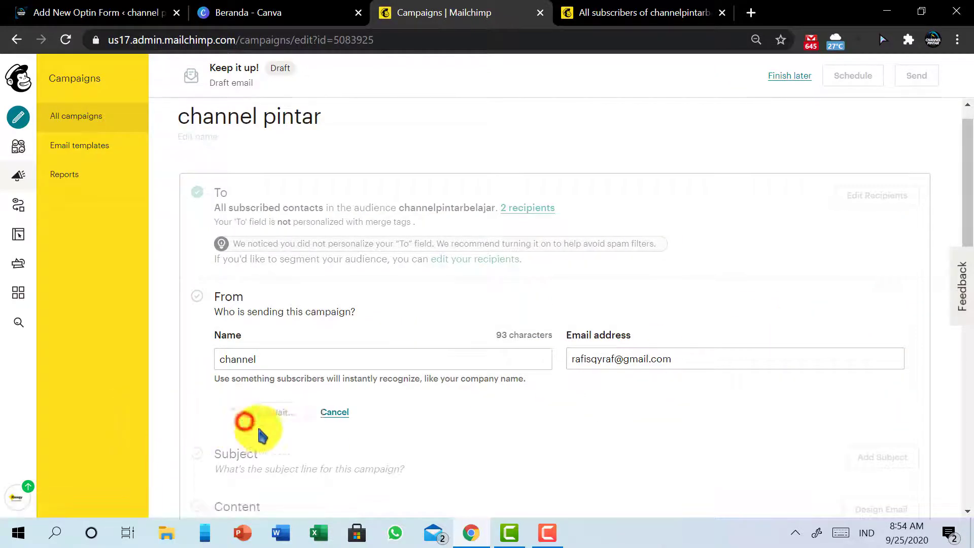
Step: Set the campaign's subject and preview text both to "test" and save them
left_click(869, 352)
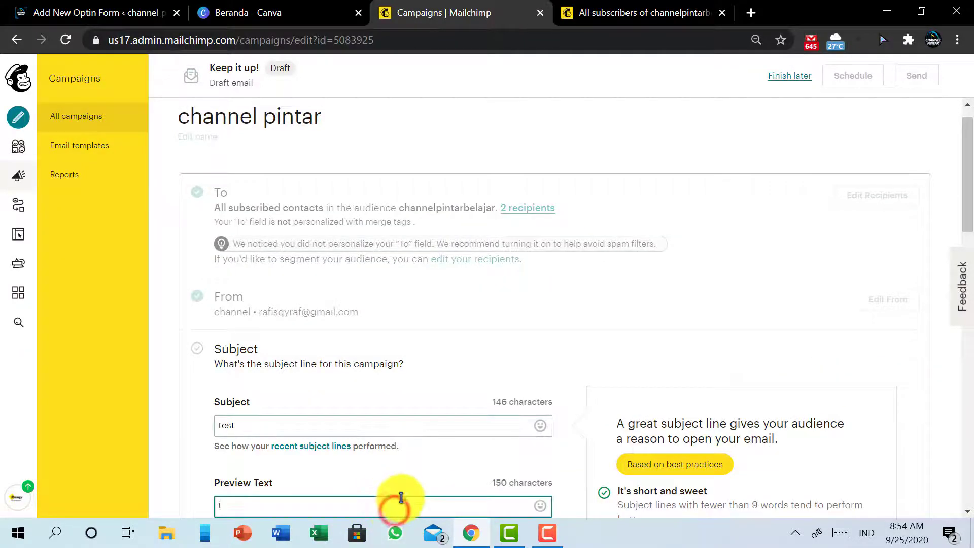
left_click(400, 505)
type("test")
scroll(891, 348, "down", 5)
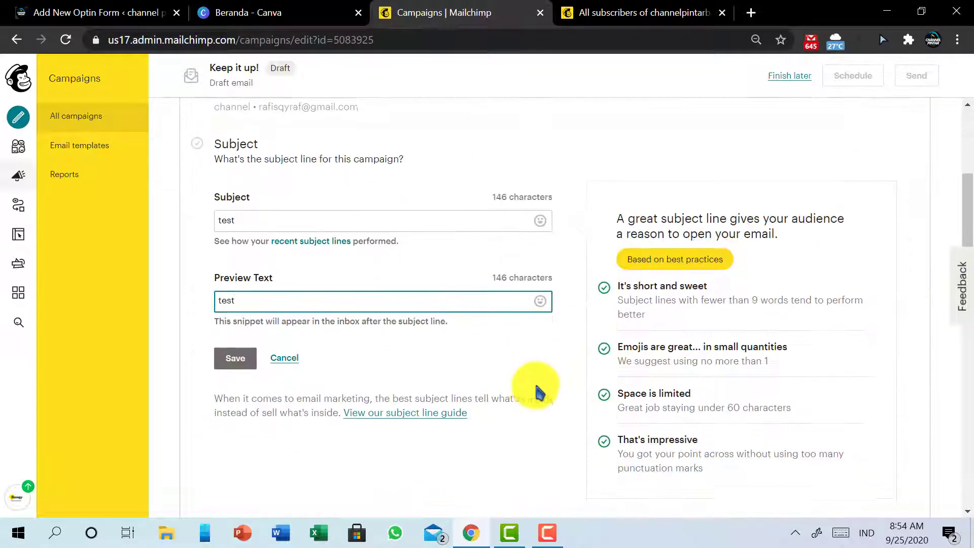
left_click(484, 277)
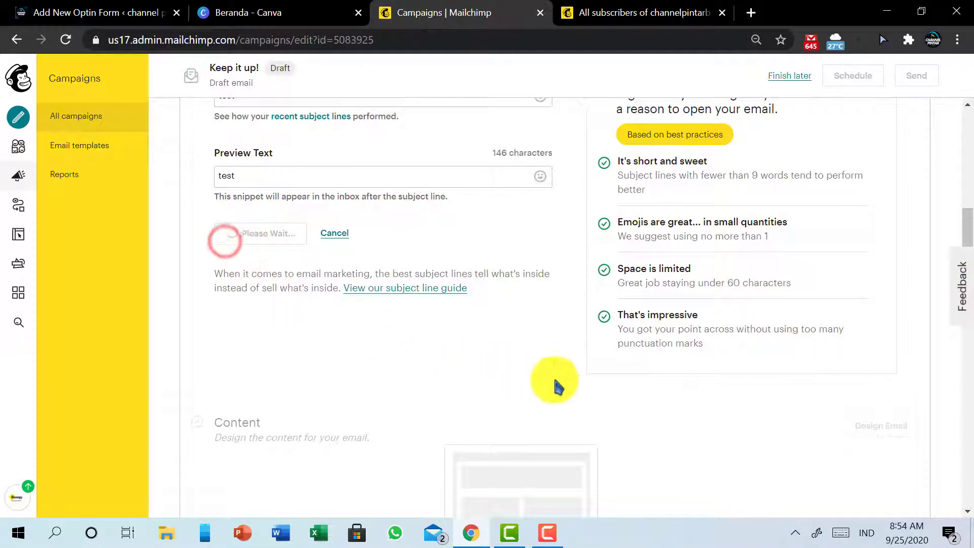
Step: Start designing the email content, try the Tell A Story layout, and select the Sell Products layout instead
left_click(891, 203)
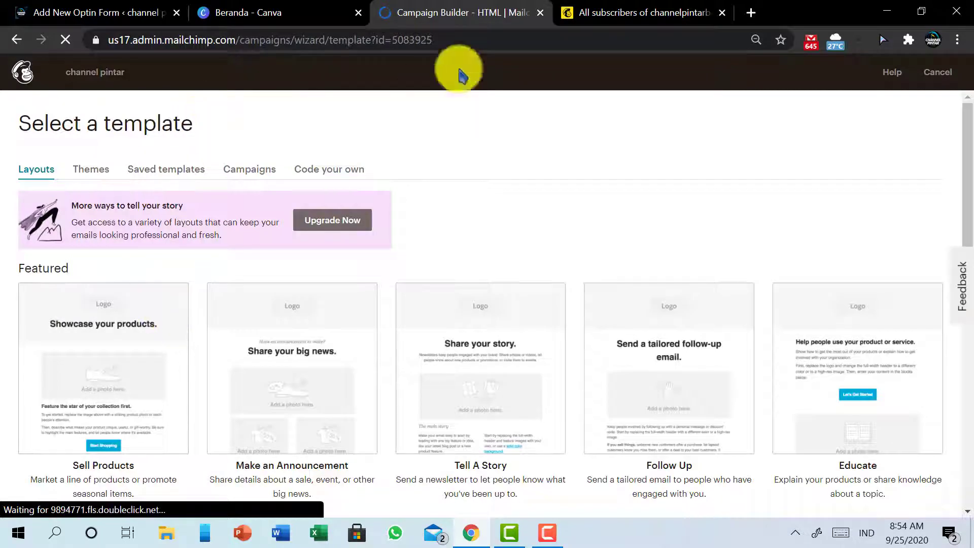
scroll(282, 294, "down", 3)
scroll(284, 310, "up", 1)
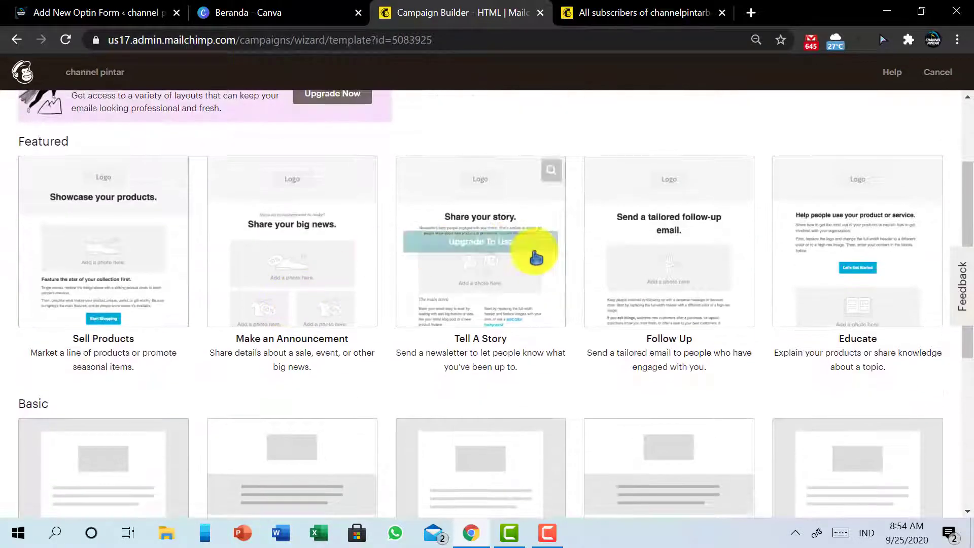
left_click(478, 246)
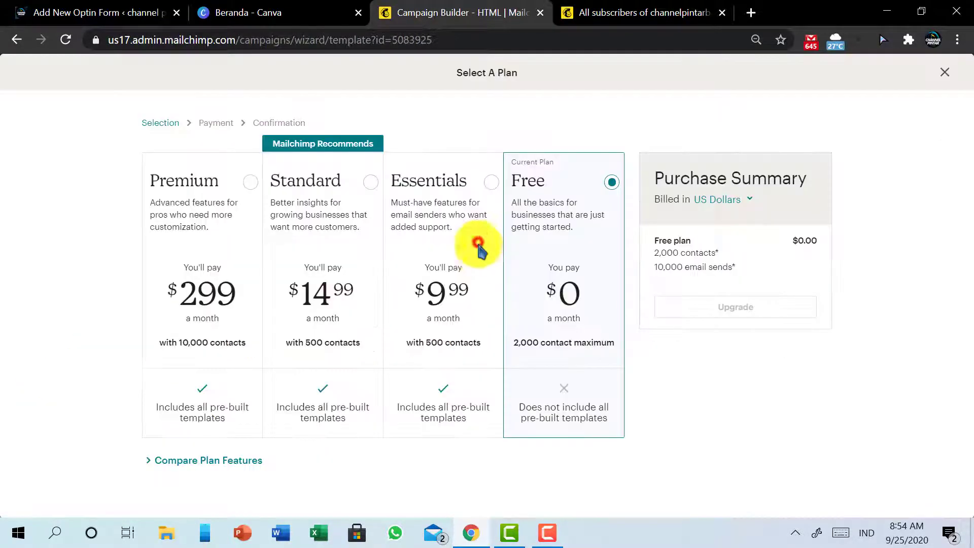
left_click(14, 41)
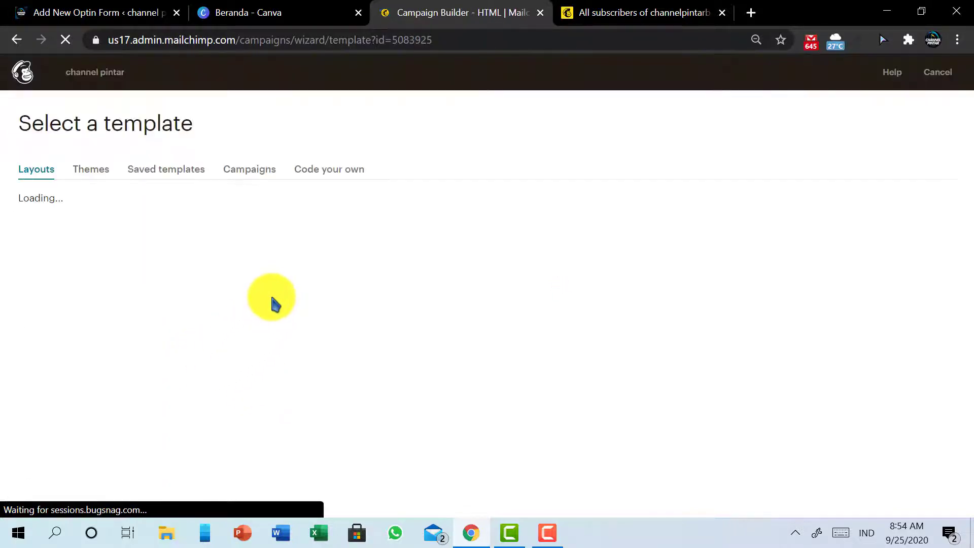
left_click(131, 396)
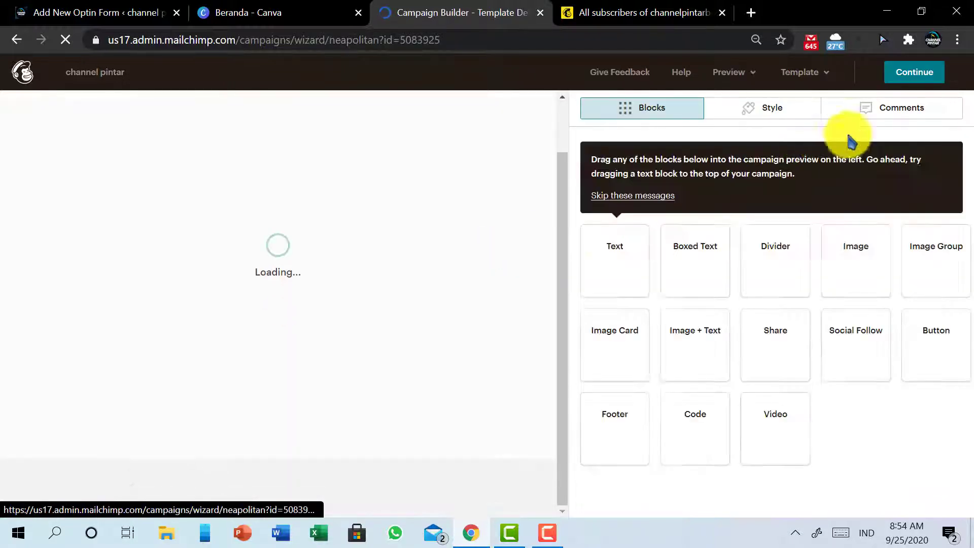
left_click(903, 79)
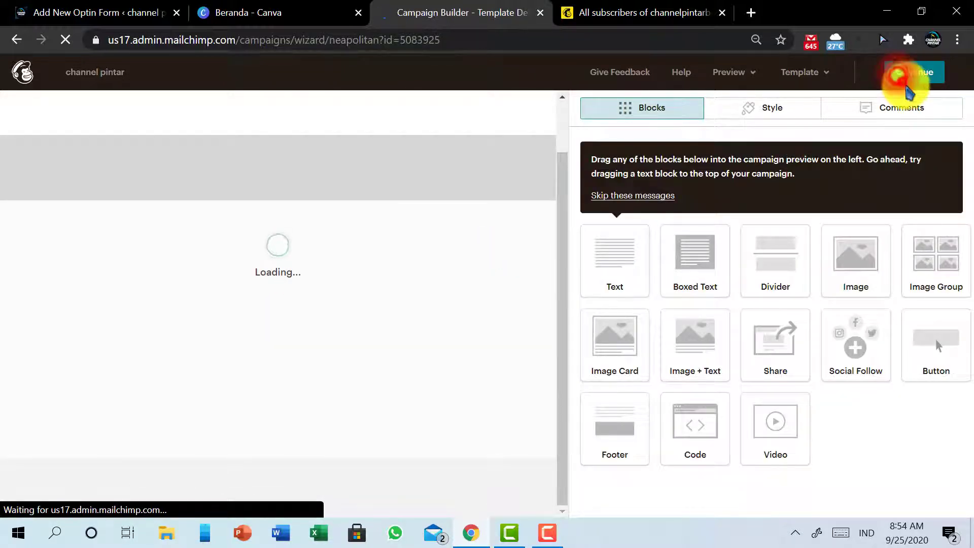
left_click(904, 83)
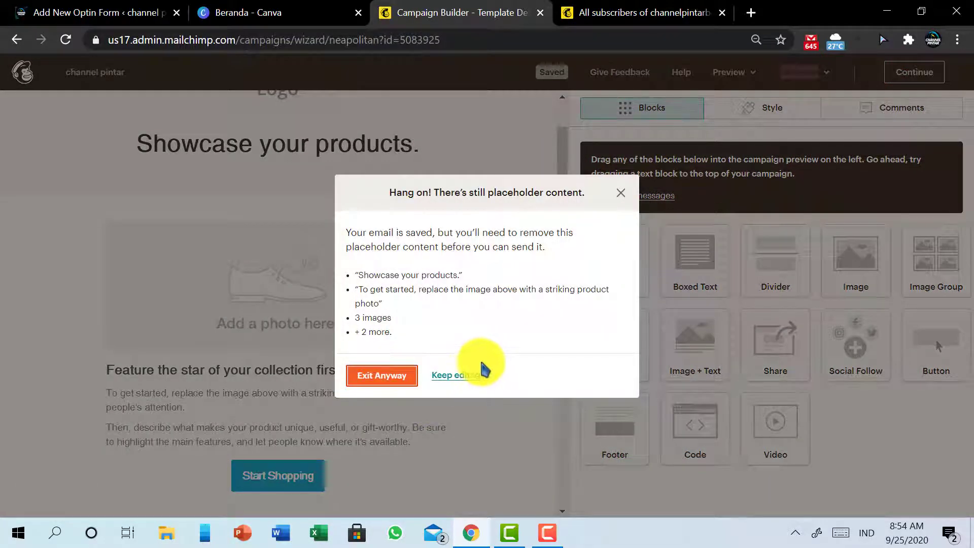
left_click(472, 375)
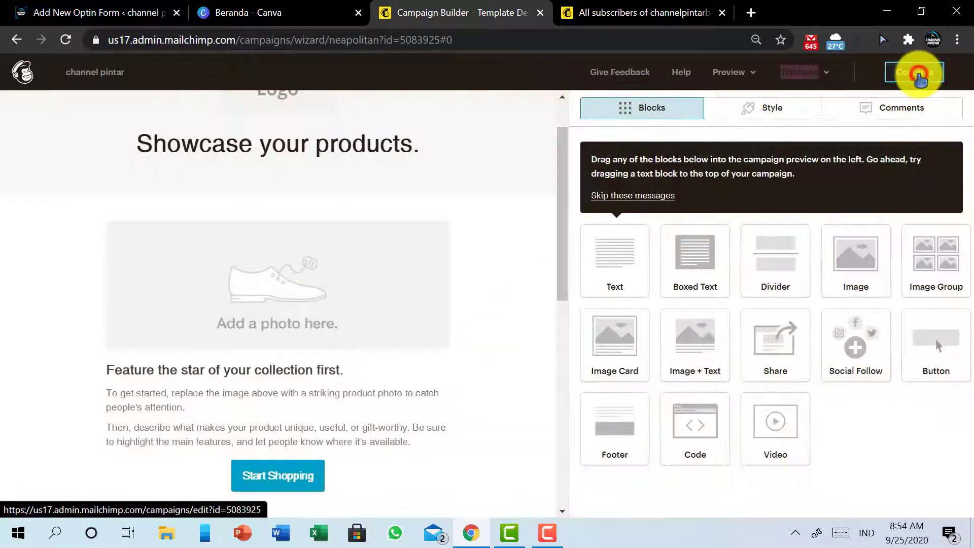
left_click(920, 77)
left_click(618, 193)
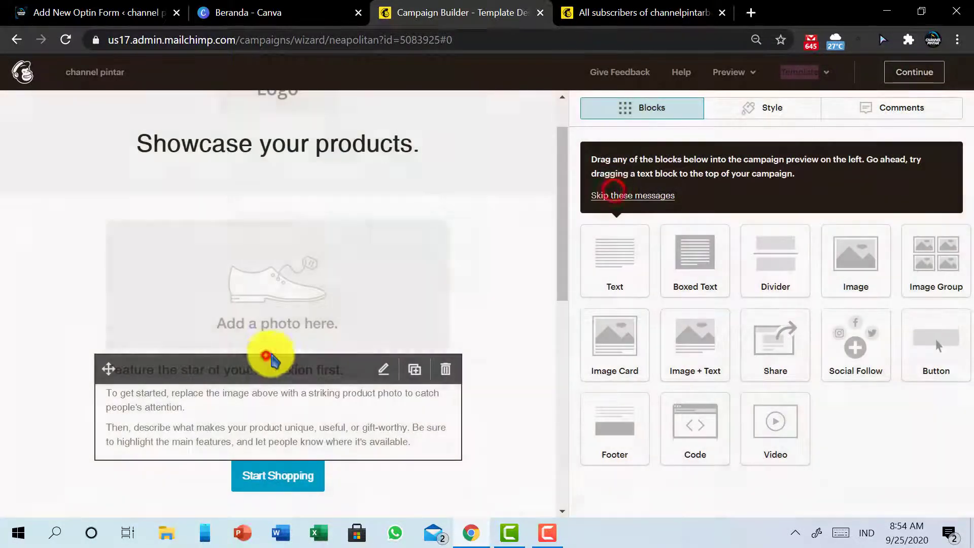
Step: Replace the whole text block below the main photo placeholder with "testlagi"
left_click(319, 297)
left_click(334, 391)
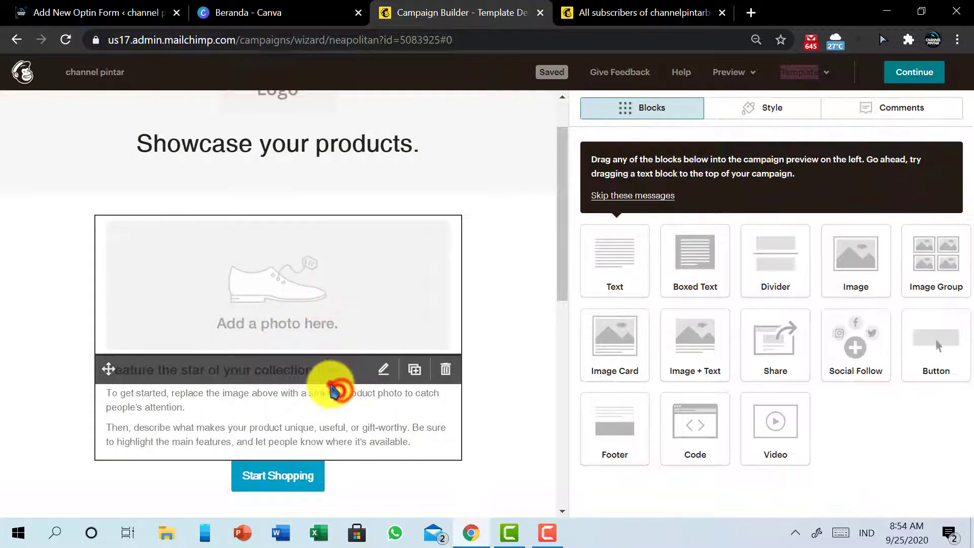
left_click(330, 390)
left_click_drag(852, 278, 503, 159)
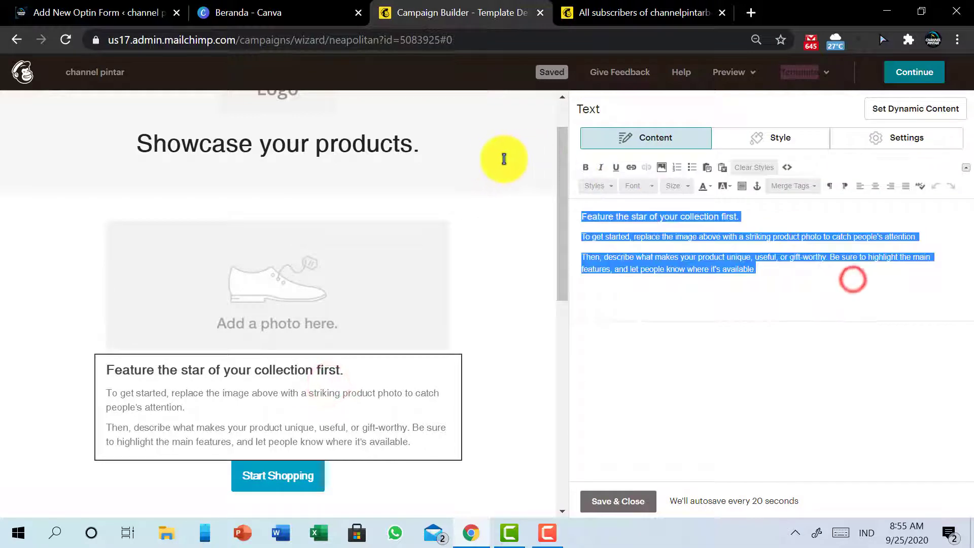
type("tes")
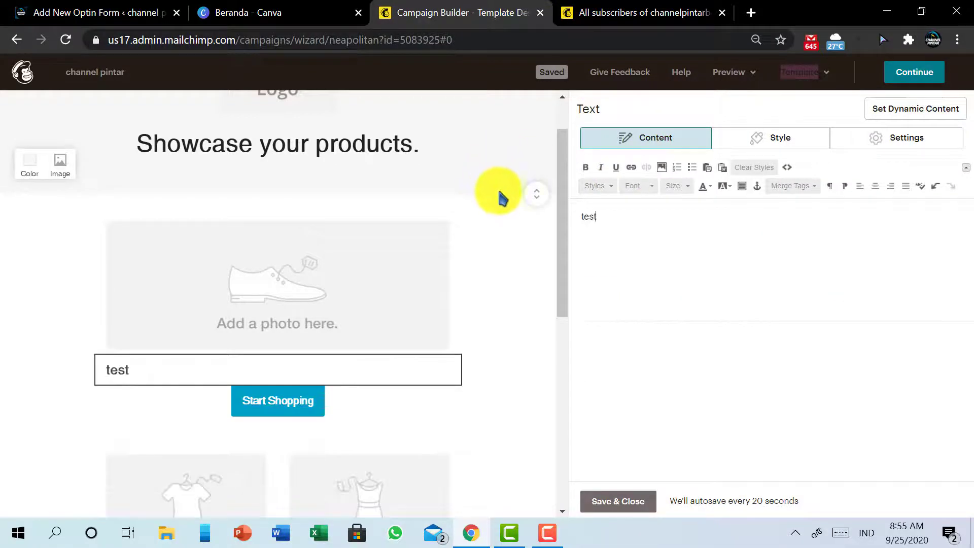
type("t")
type("lagi")
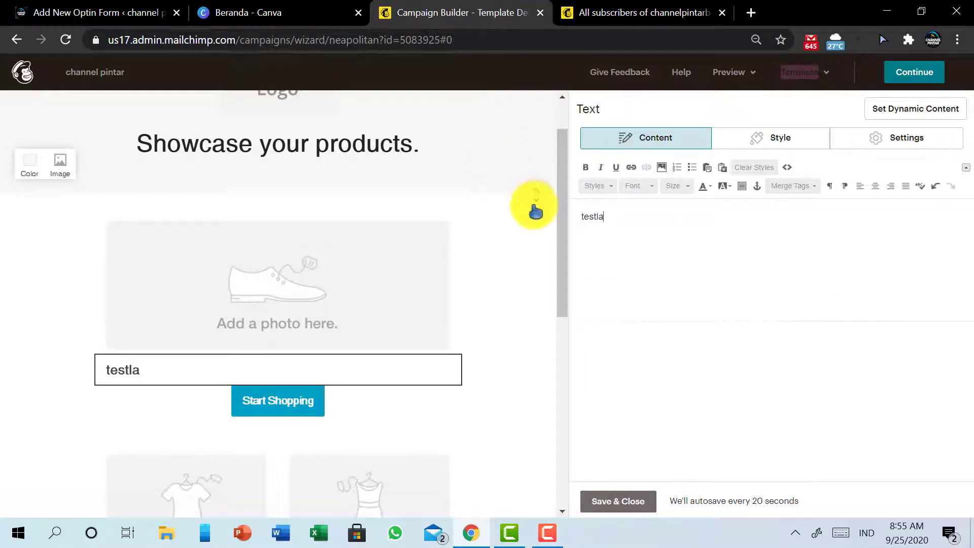
Step: Exit the email design despite the remaining placeholder content, review the content requirements, and try to send the campaign
left_click(918, 79)
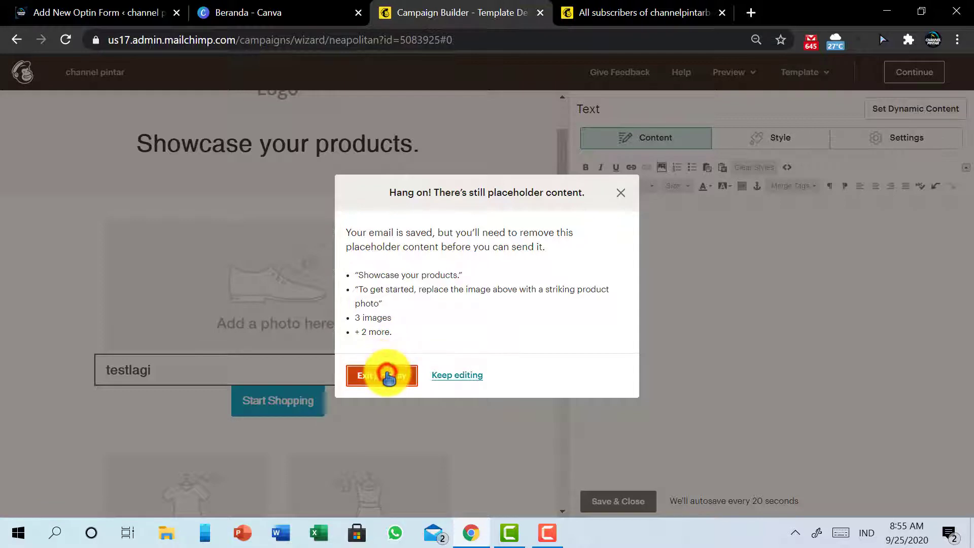
left_click(388, 376)
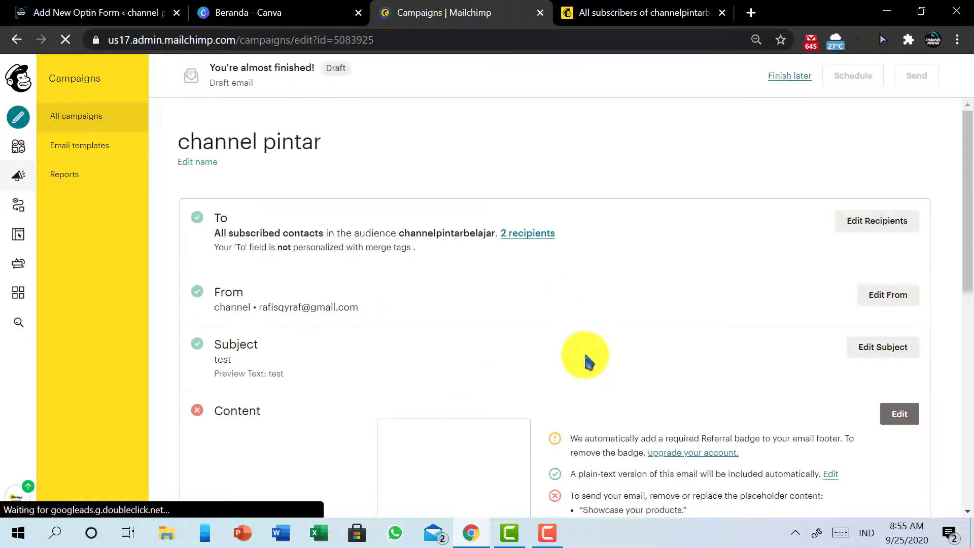
scroll(696, 190, "down", 2)
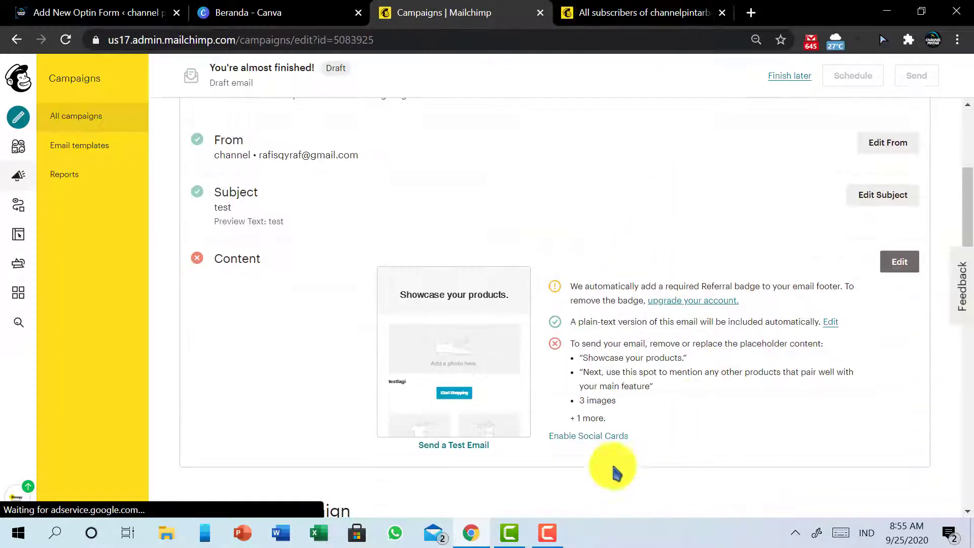
left_click_drag(629, 398, 632, 343)
scroll(754, 256, "up", 4)
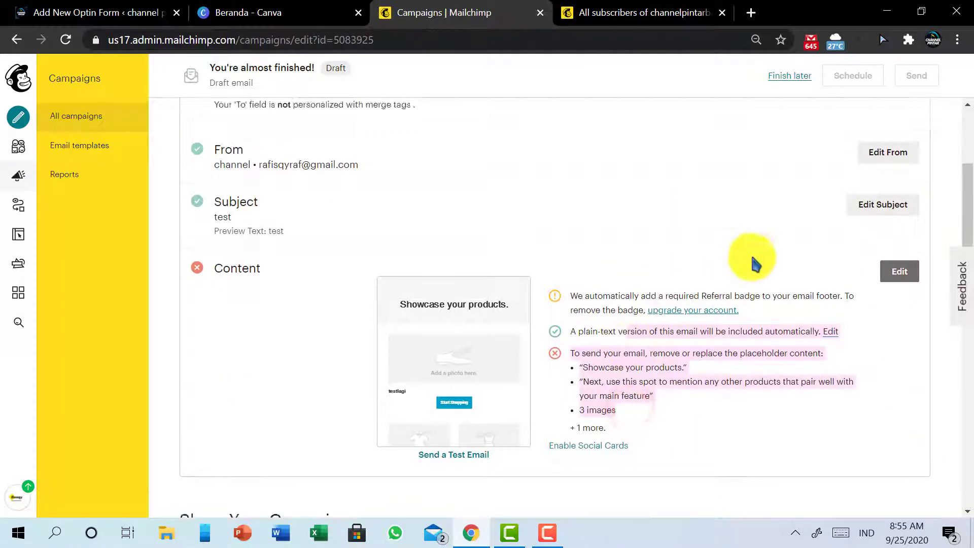
left_click(897, 75)
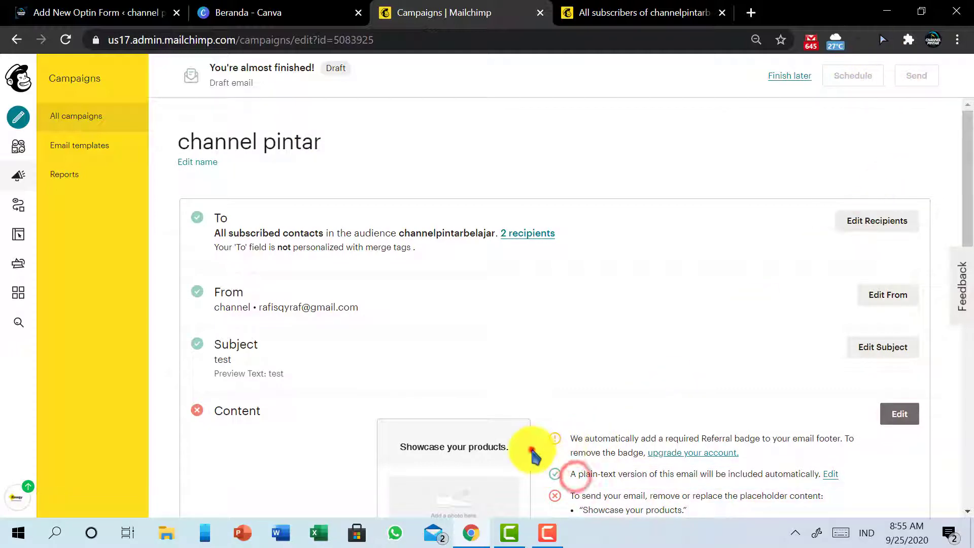
left_click(508, 532)
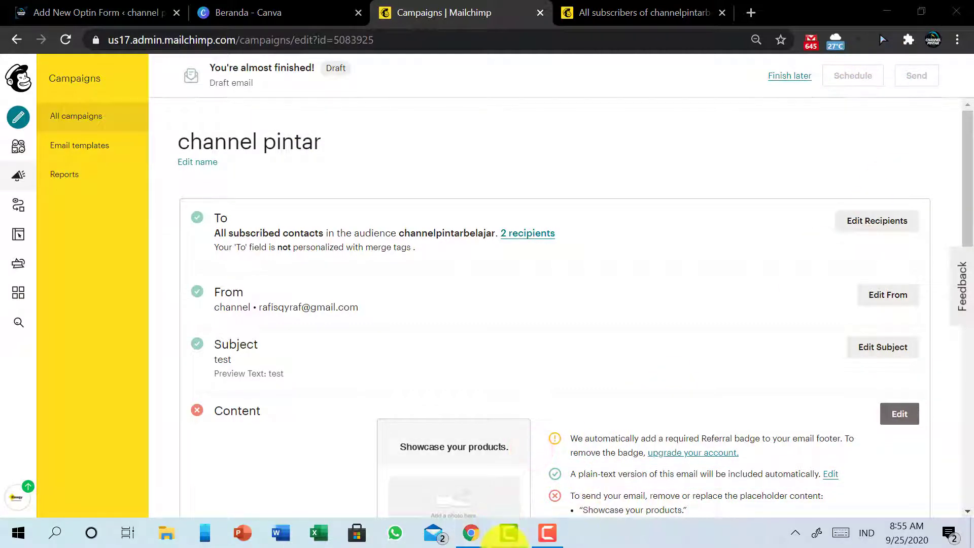
scroll(502, 329, "down", 3)
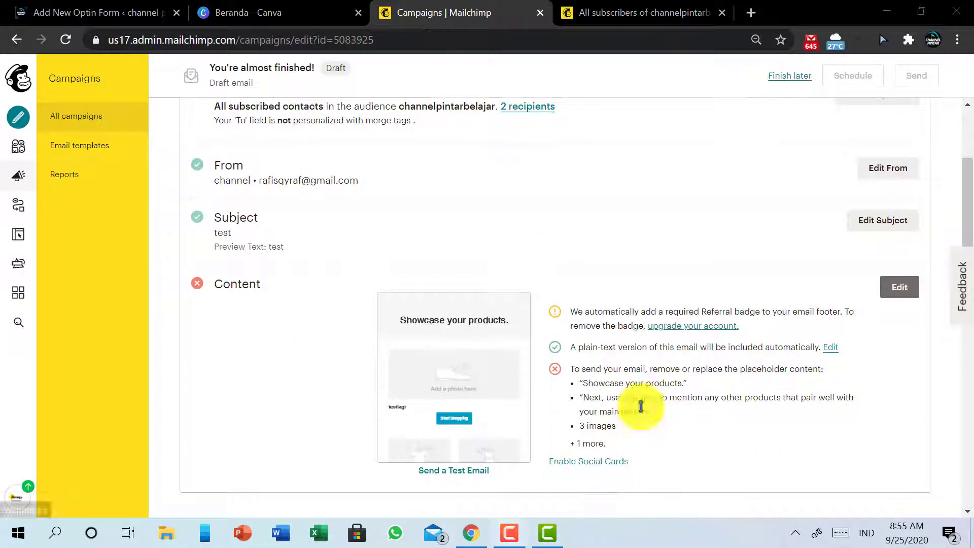
scroll(715, 364, "up", 3)
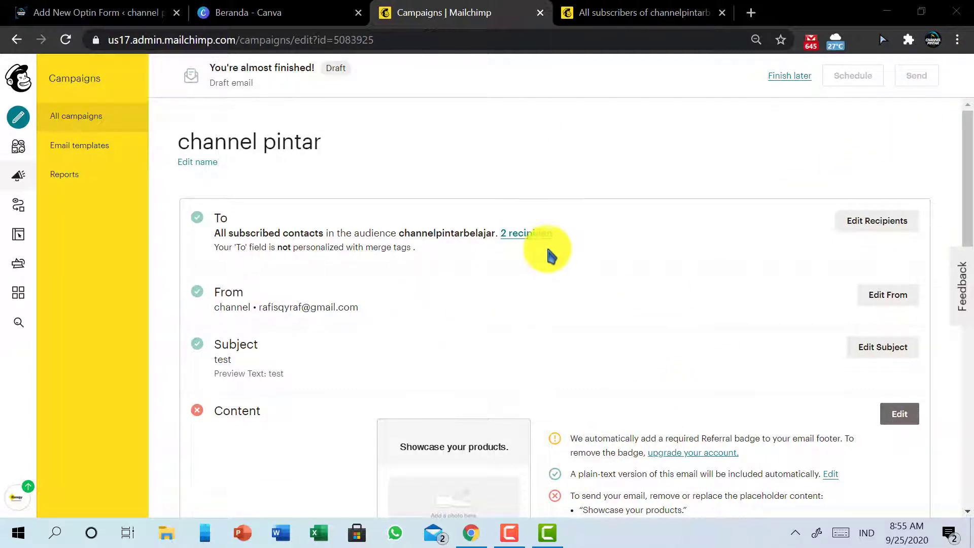
scroll(667, 413, "down", 1)
scroll(667, 413, "up", 1)
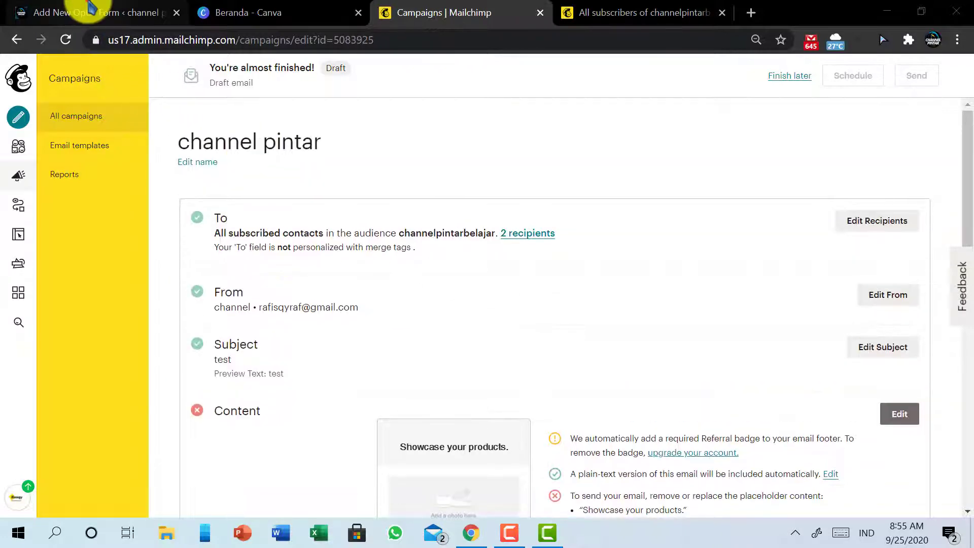
Step: Switch to WordPress, look over the optin form's settings, and view the list of all optin forms with their statistics
left_click(89, 10)
scroll(304, 325, "down", 3)
scroll(321, 321, "up", 4)
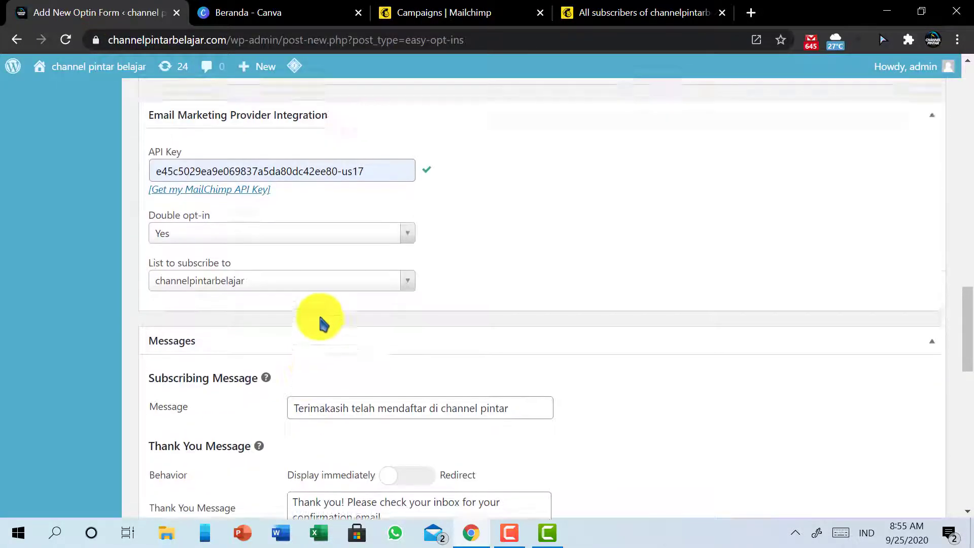
scroll(412, 282, "up", 10)
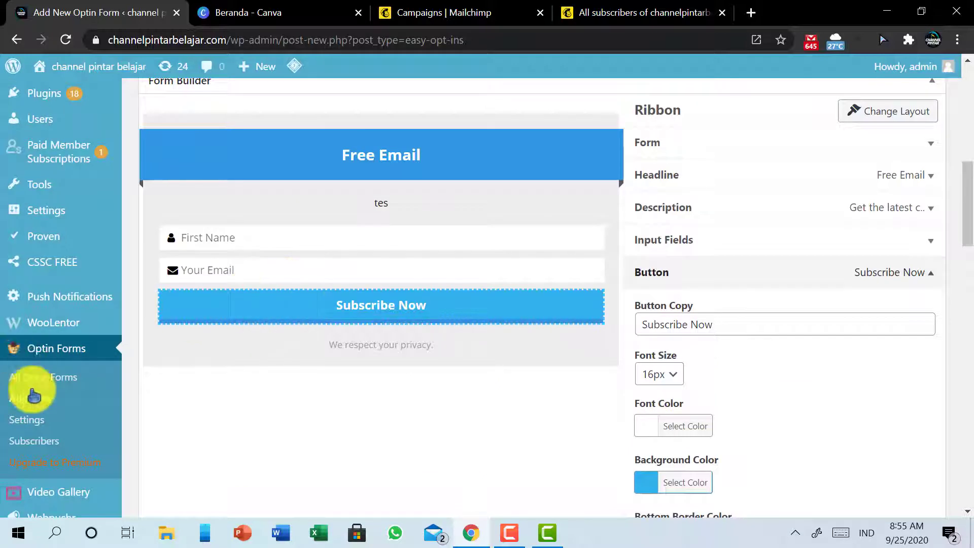
left_click(33, 387)
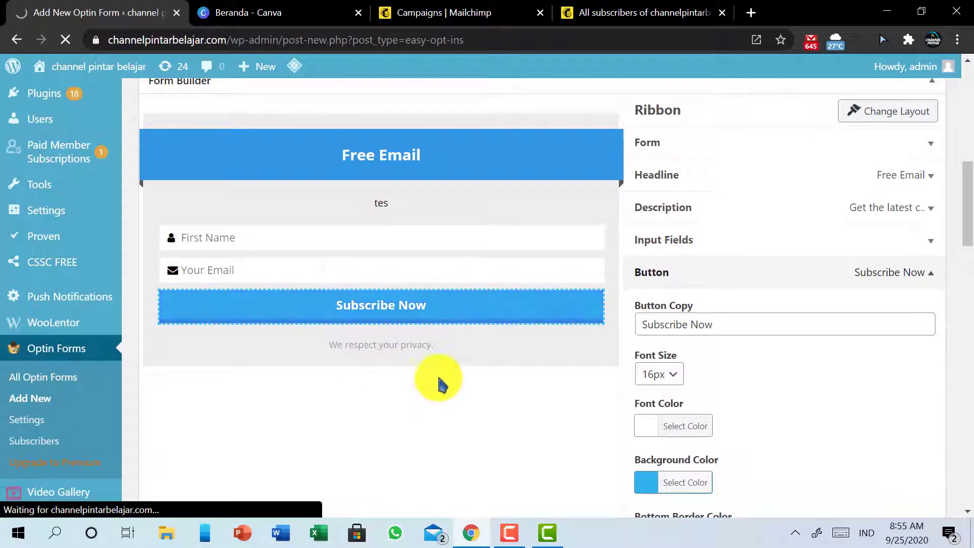
scroll(310, 436, "down", 5)
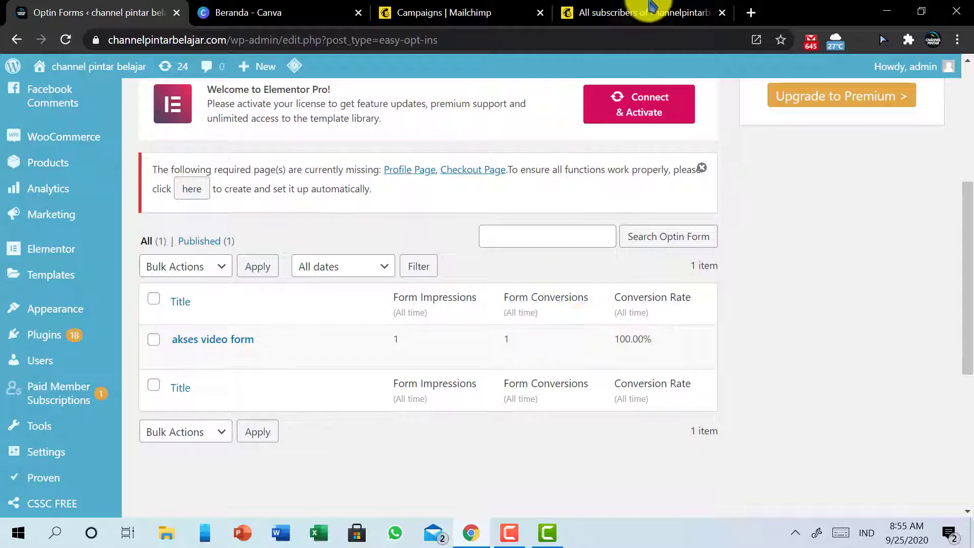
Step: Return to Mailchimp, check the audience's contact list, and review the recipients, subject and content requirements of the campaign draft
left_click(642, 12)
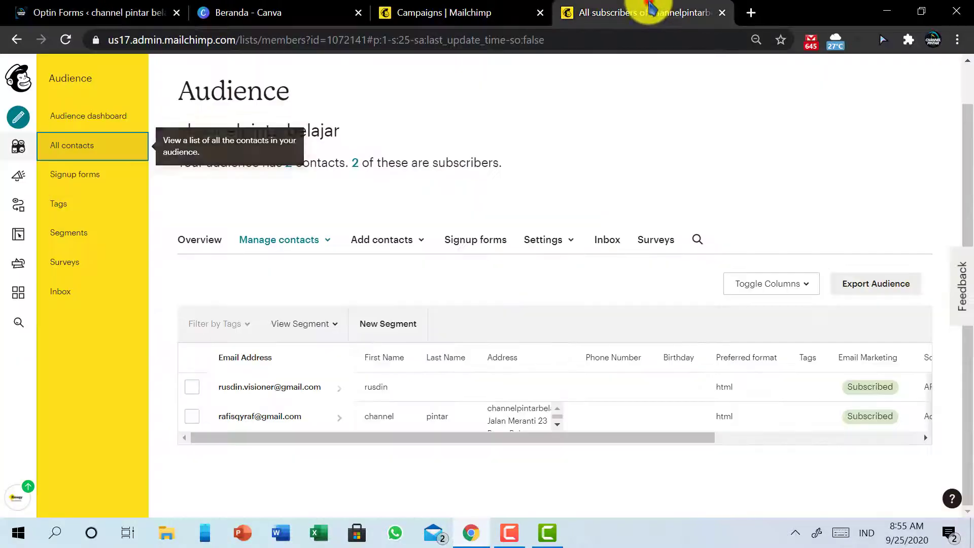
left_click(457, 12)
scroll(572, 270, "down", 2)
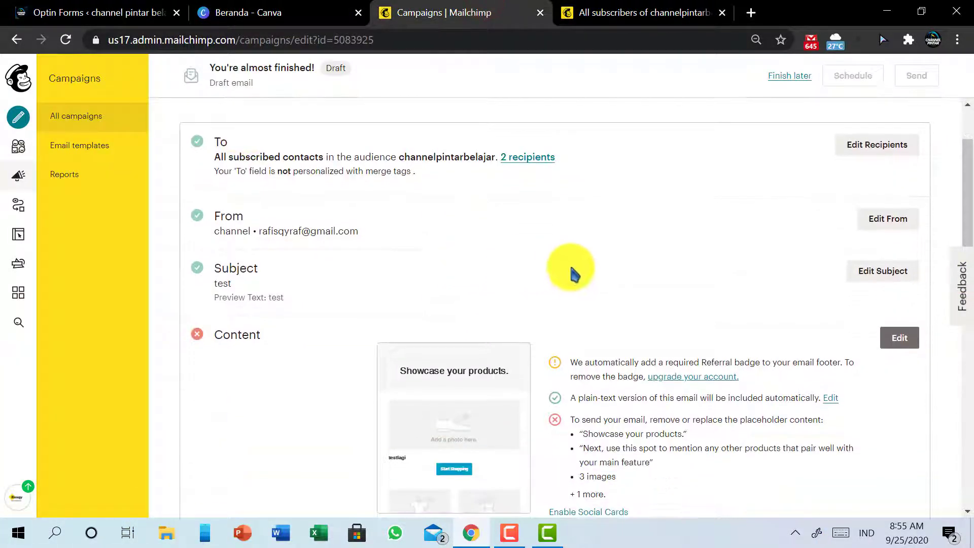
scroll(700, 342, "up", 1)
scroll(456, 405, "down", 3)
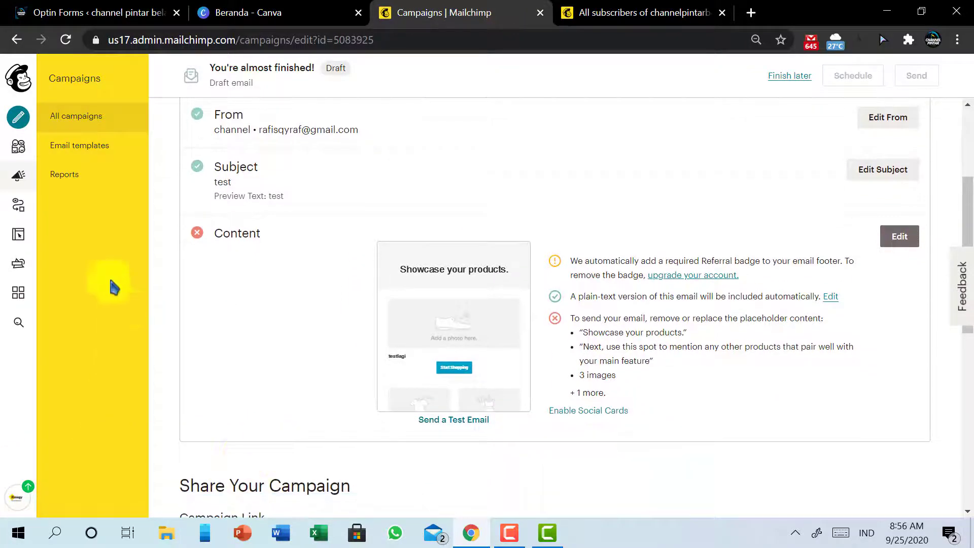
Step: Leave the campaign draft for the list of all campaigns, recheck the audience contacts, and view the actions for the "channel pintar" draft
left_click(85, 119)
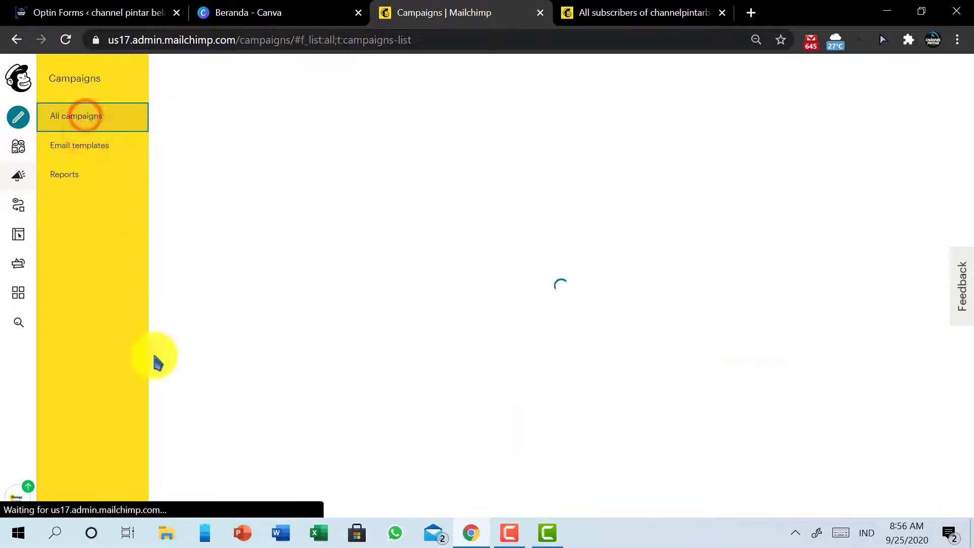
left_click(613, 12)
left_click(470, 7)
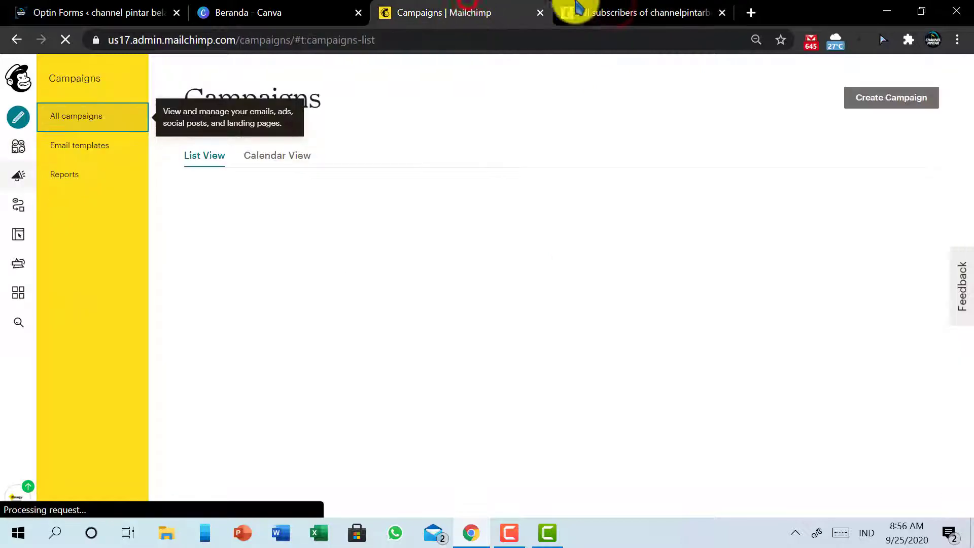
left_click(593, 11)
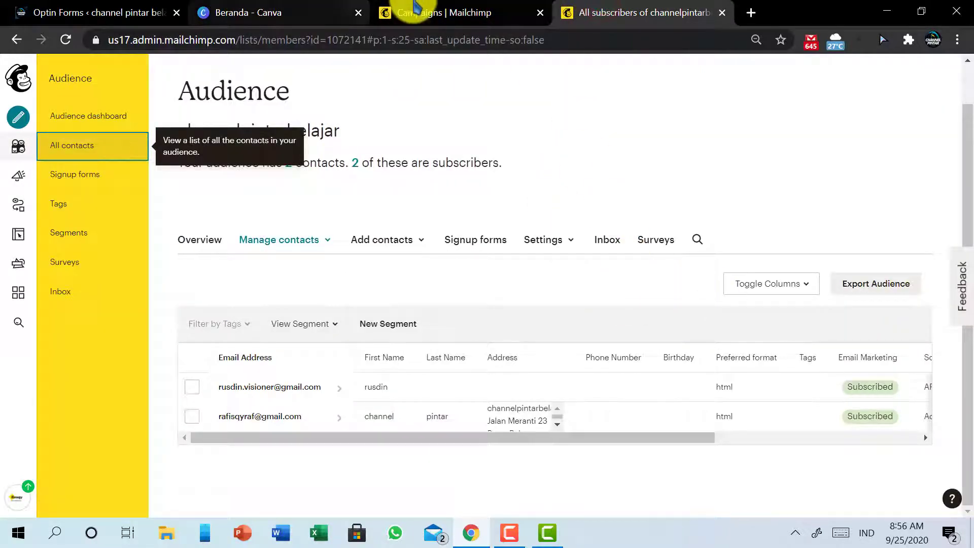
left_click(402, 11)
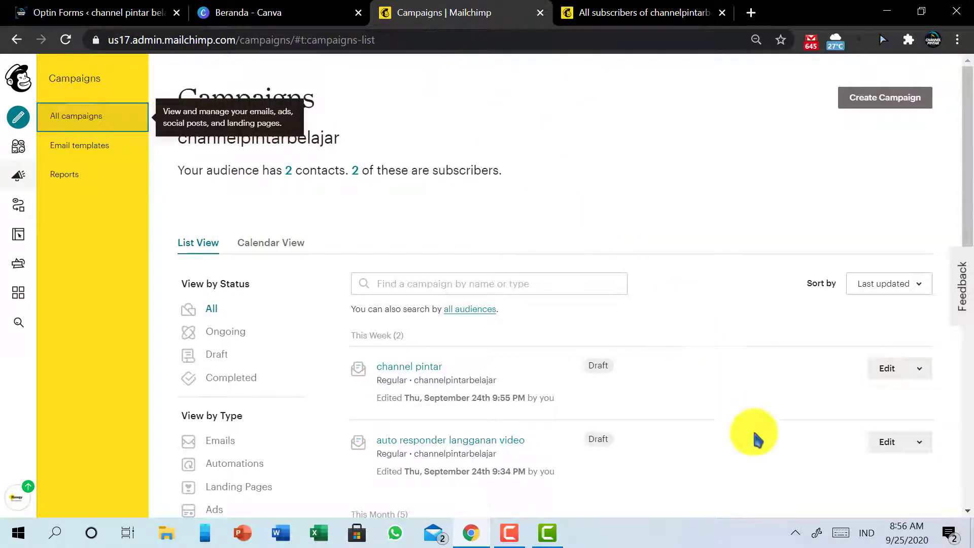
scroll(438, 448, "down", 1)
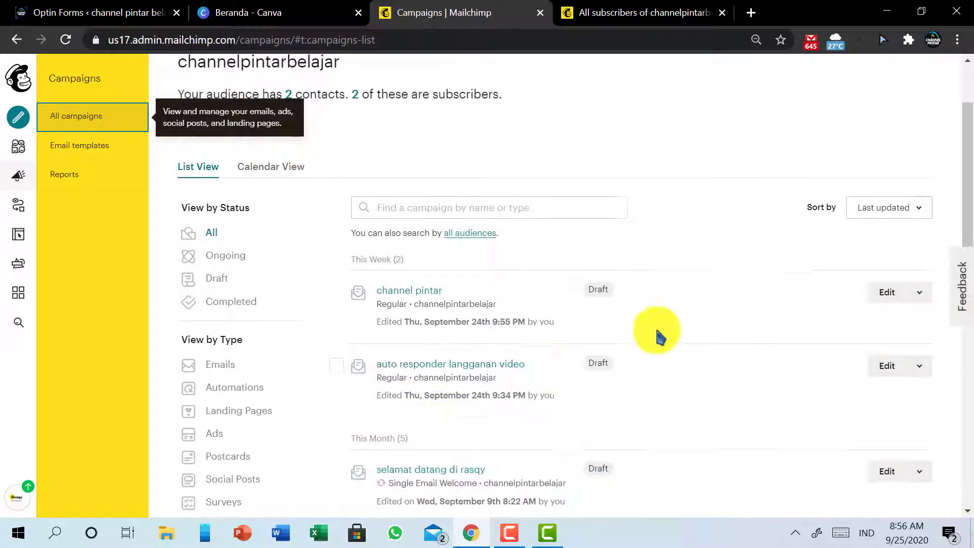
left_click(924, 299)
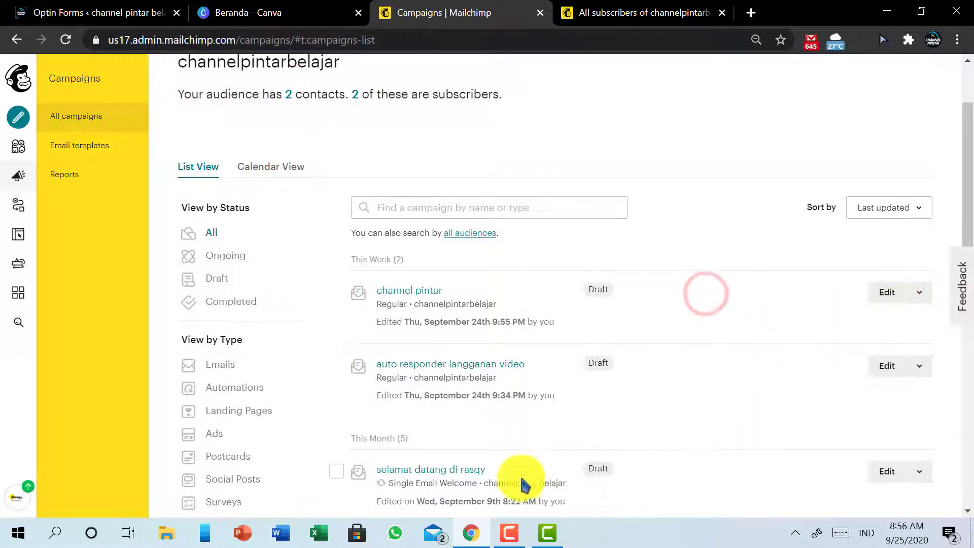
left_click(509, 531)
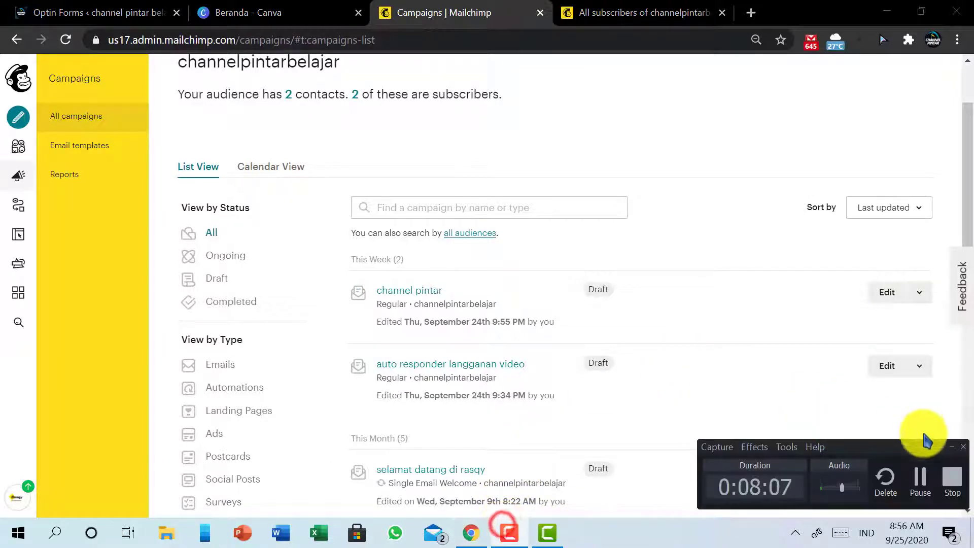